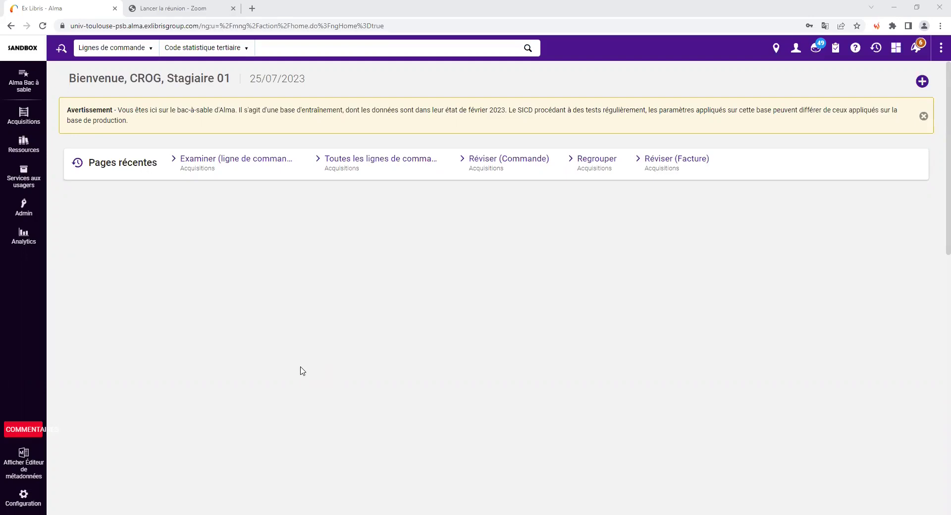
- Open the Acquisitions mega-menu from Alma's left sidebar
left_click(30, 126)
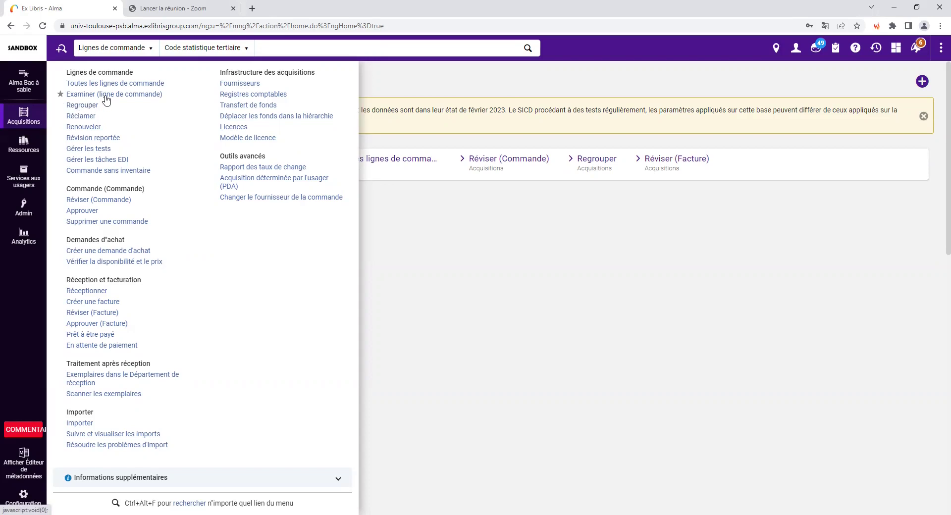
- Open the order lines in review and remove the 'Attribué à moi' filter, showing 203 lines
left_click(106, 94)
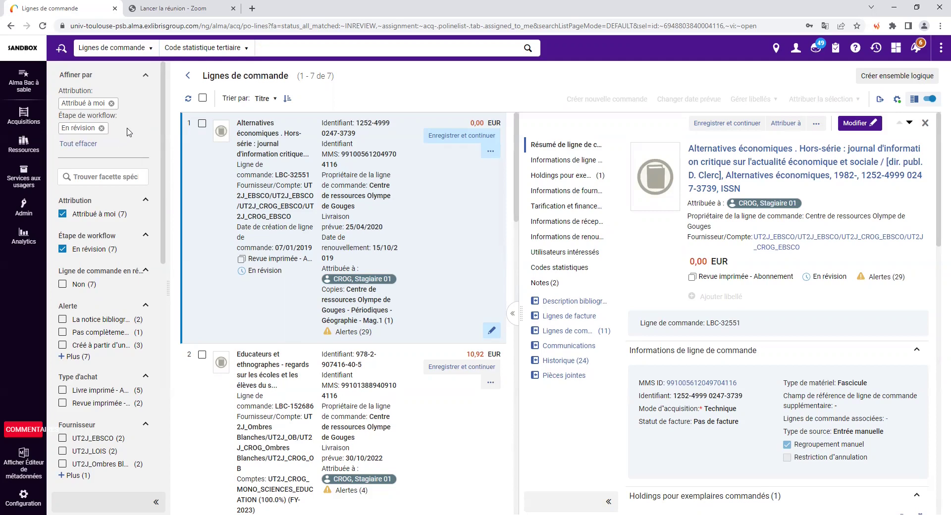
left_click(111, 104)
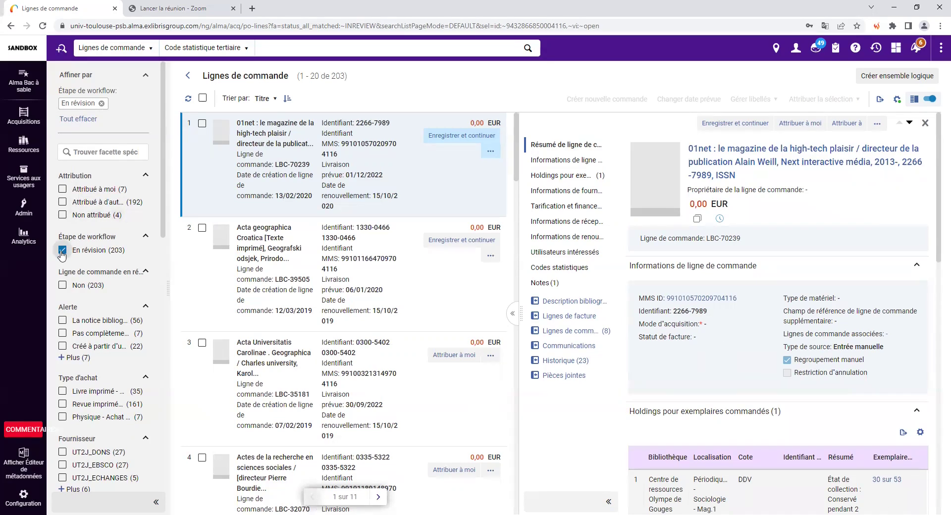
- Filter the order lines to Attribué à moi, En révision, Livre imprimé and supplier UT2J_LOIS, leaving 2 lines
left_click(102, 104)
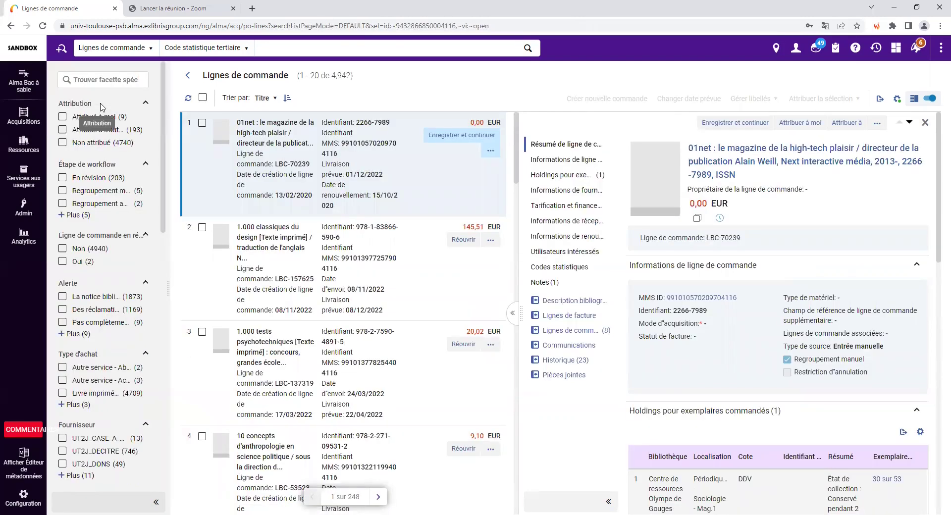
left_click(68, 214)
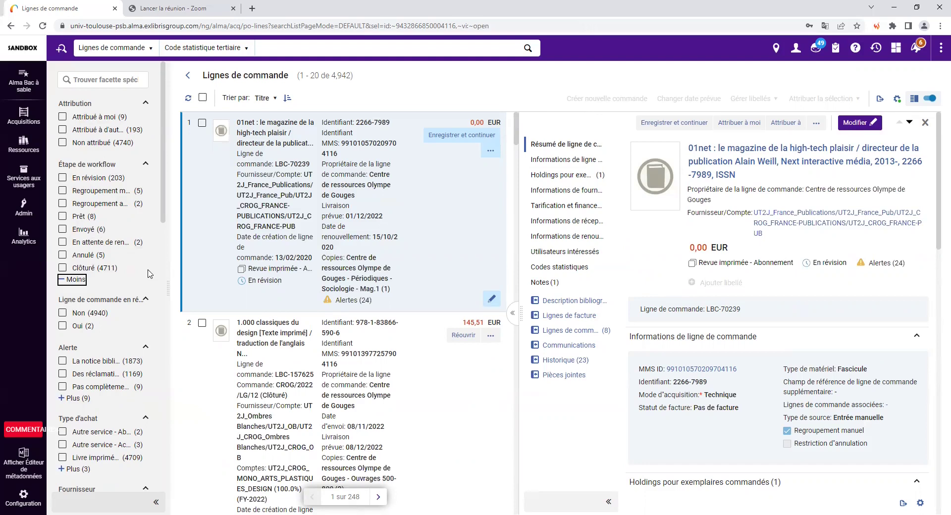
left_click(62, 117)
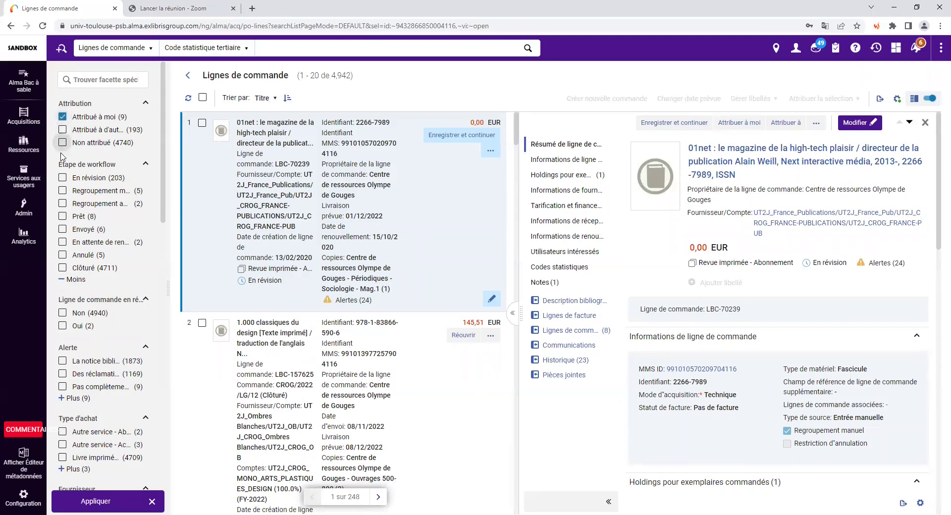
left_click(62, 179)
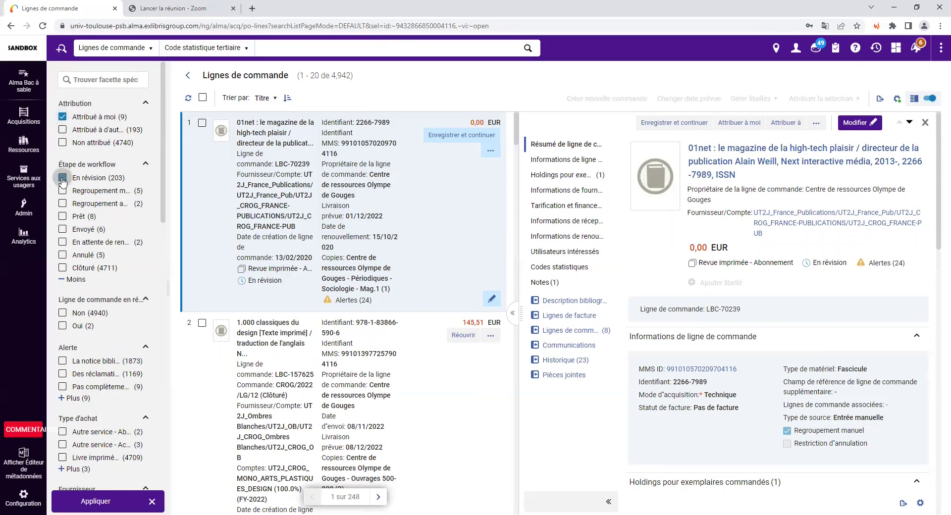
scroll(128, 352, "down", 3)
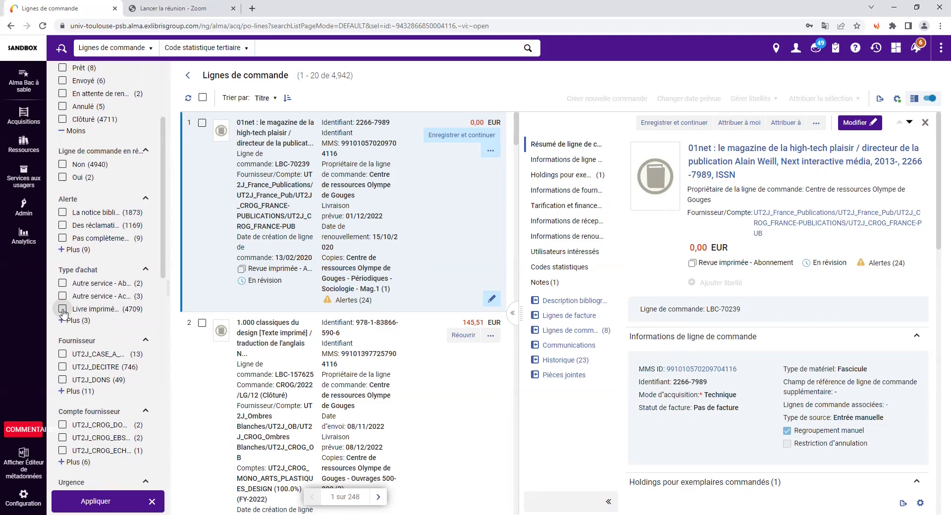
left_click(63, 309)
scroll(89, 357, "down", 1)
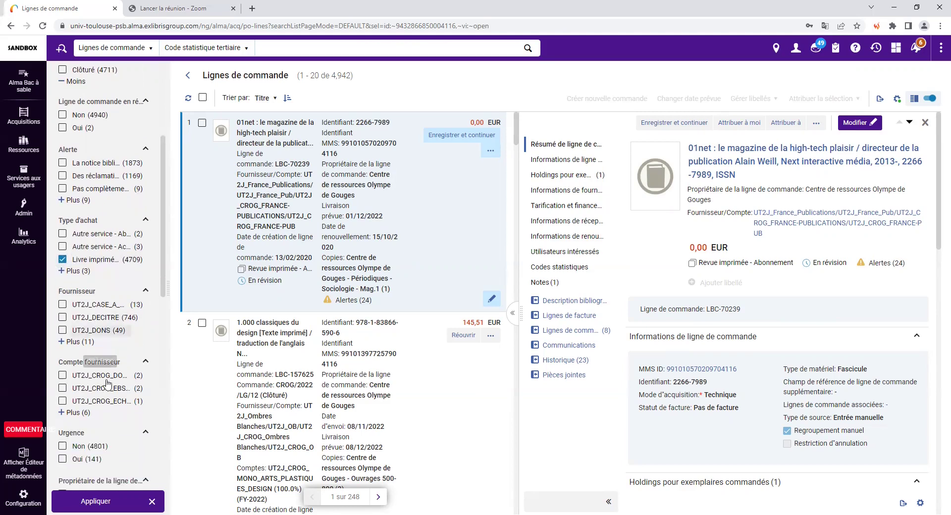
left_click(73, 341)
scroll(114, 381, "down", 1)
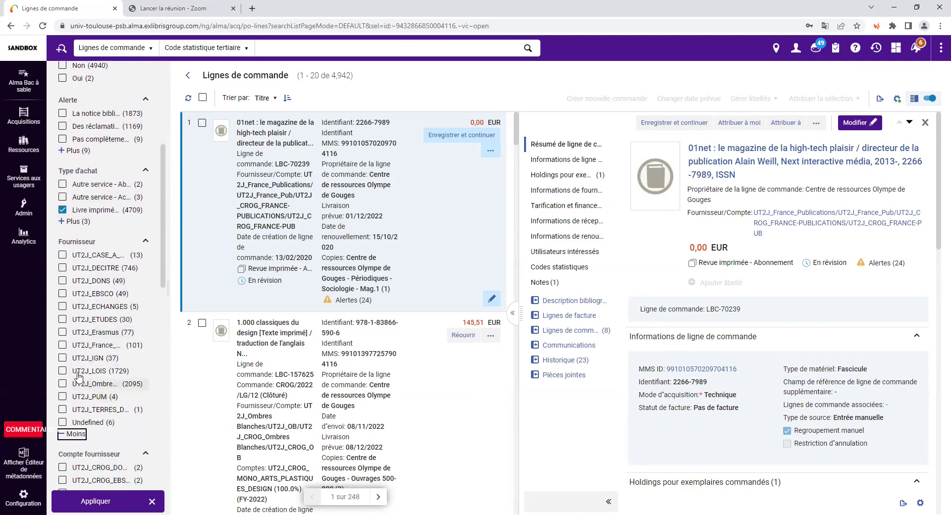
left_click(62, 370)
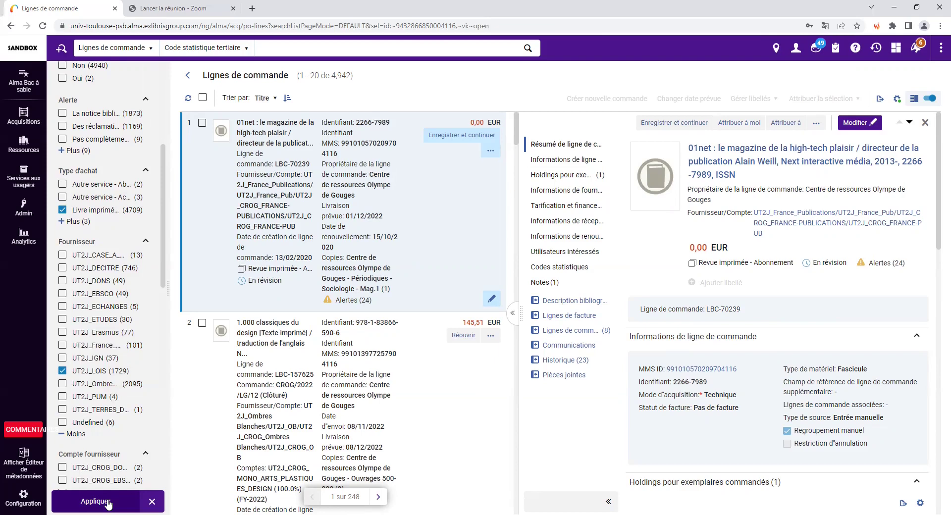
left_click(108, 502)
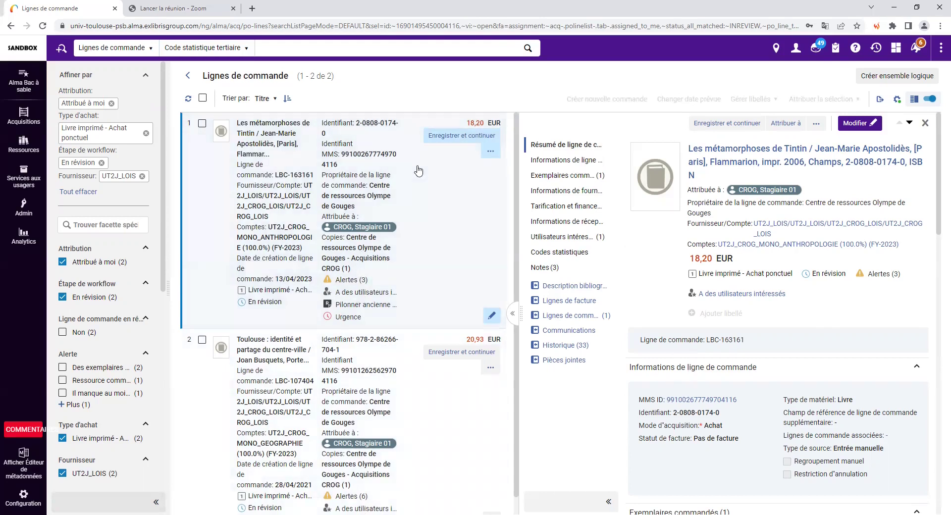
- Show the details of order line LBC-107404, 'Toulouse : identité et partage du centre-ville' (20,93 EUR)
scroll(268, 317, "down", 1)
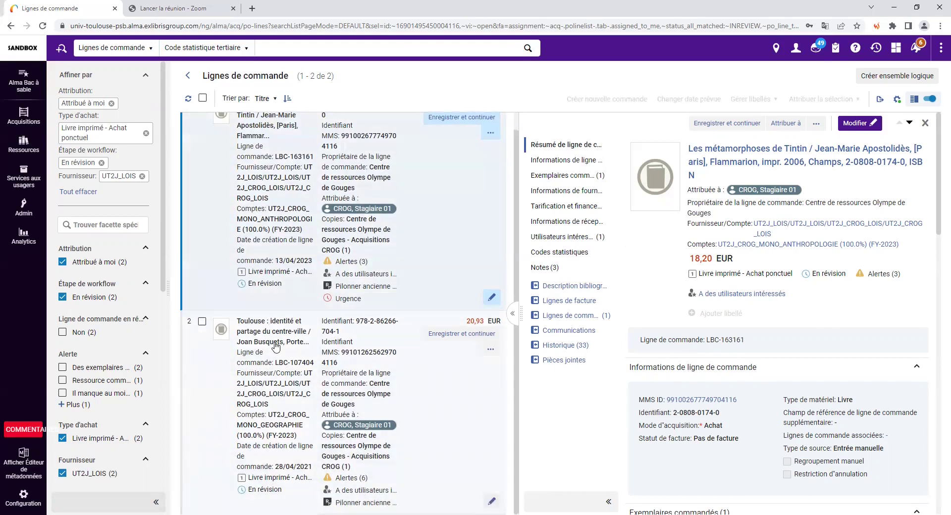
scroll(274, 342, "up", 1)
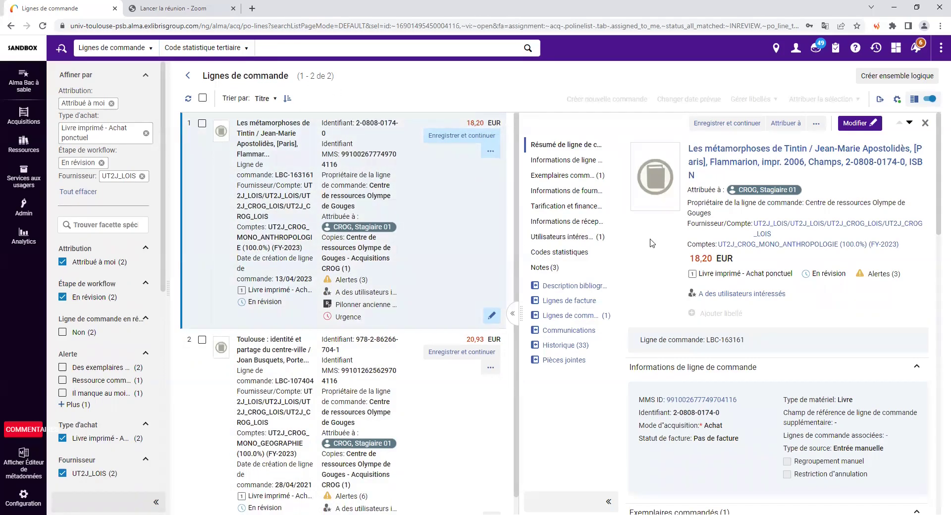
left_click(435, 202)
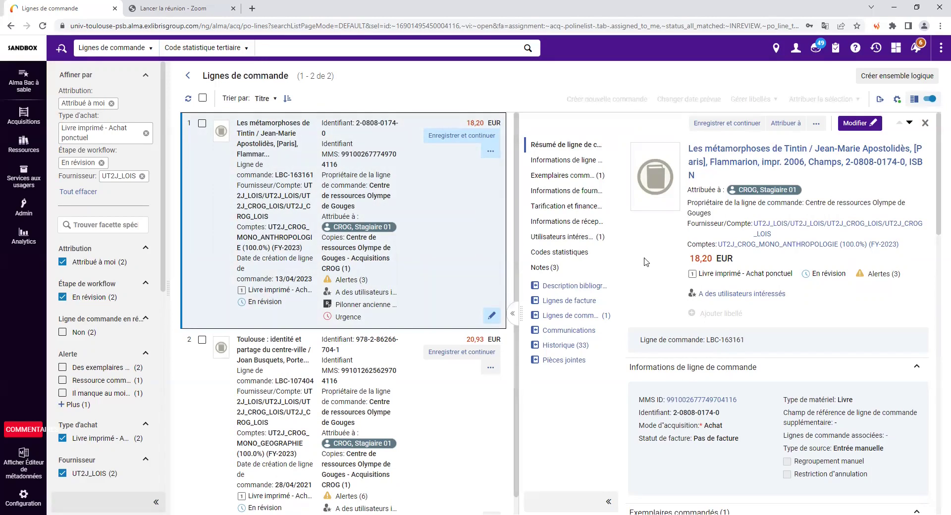
left_click(427, 407)
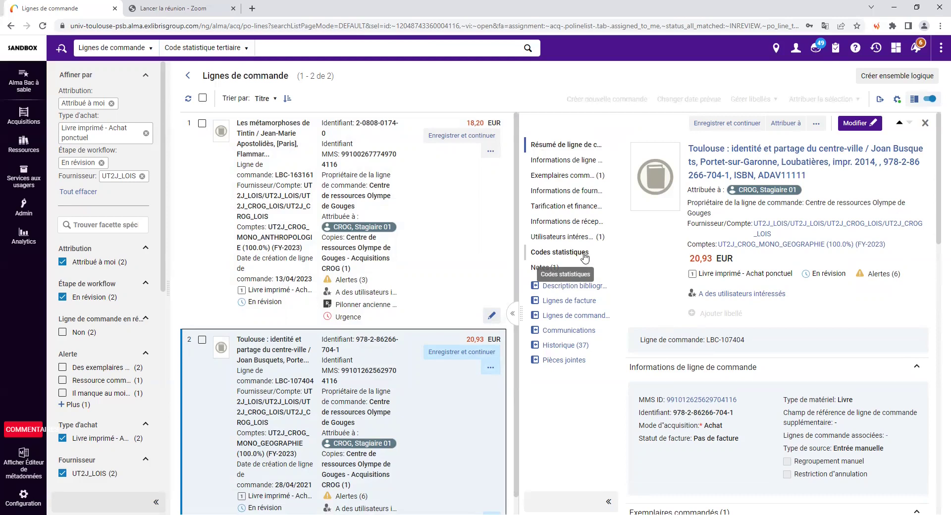
- Jump through the Toulouse line's supplier information and interested users to its bibliographic description
left_click(582, 194)
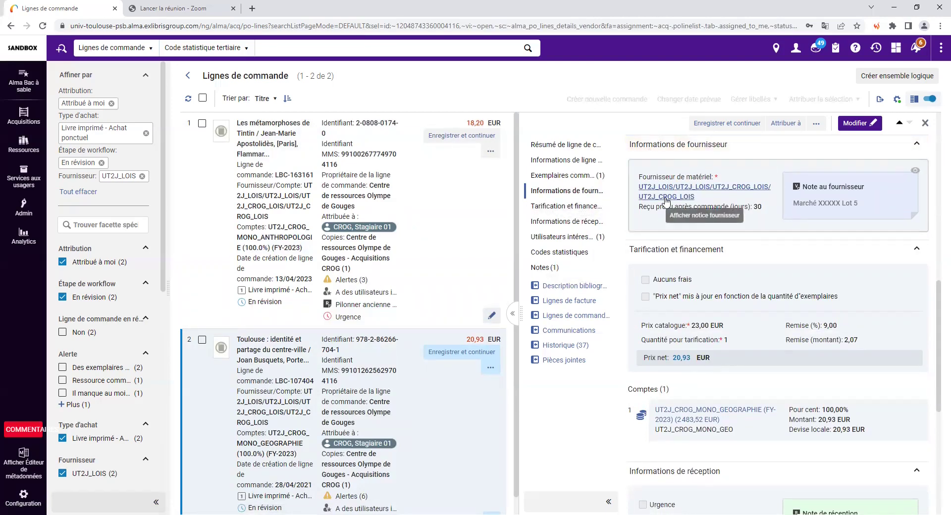
left_click(575, 238)
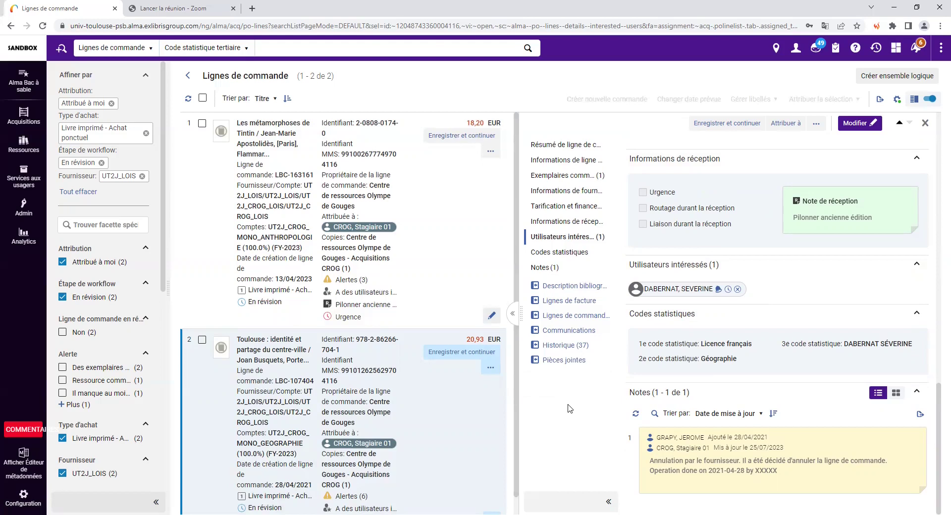
left_click(574, 287)
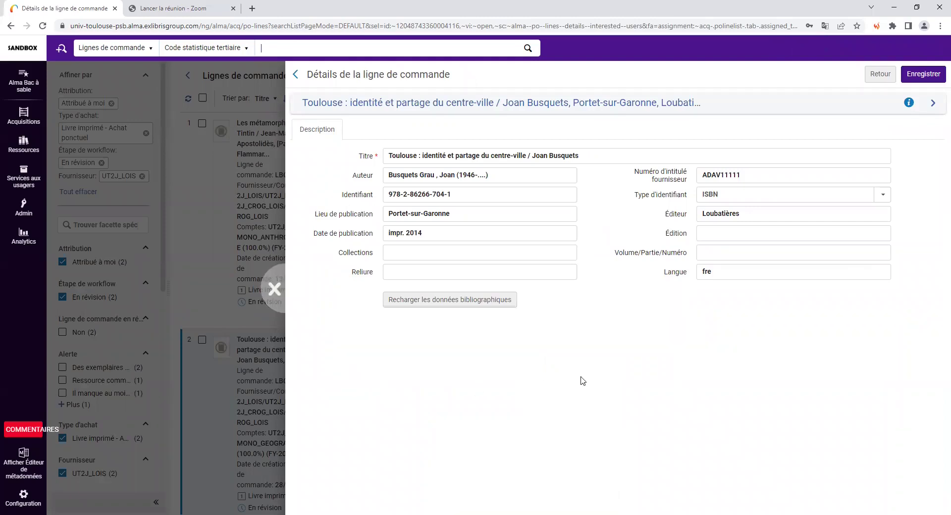
left_click_drag(702, 174, 757, 175)
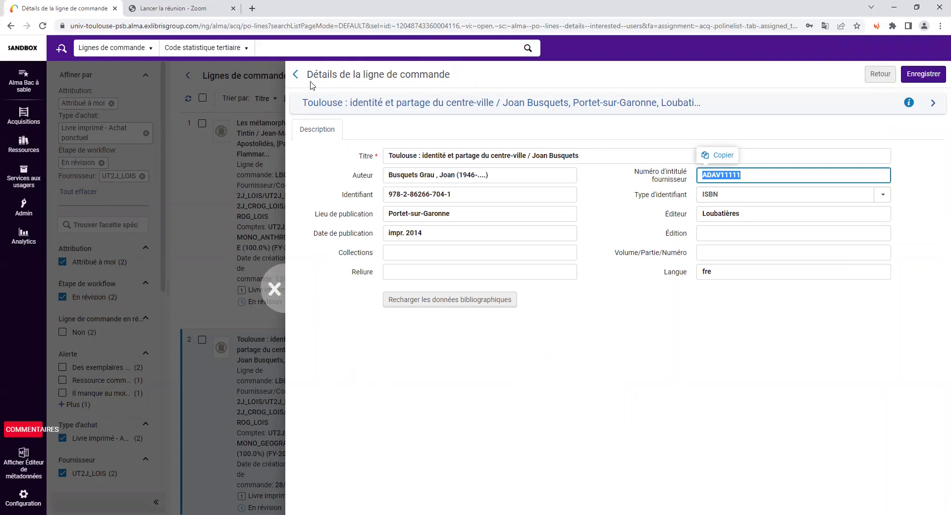
left_click(295, 75)
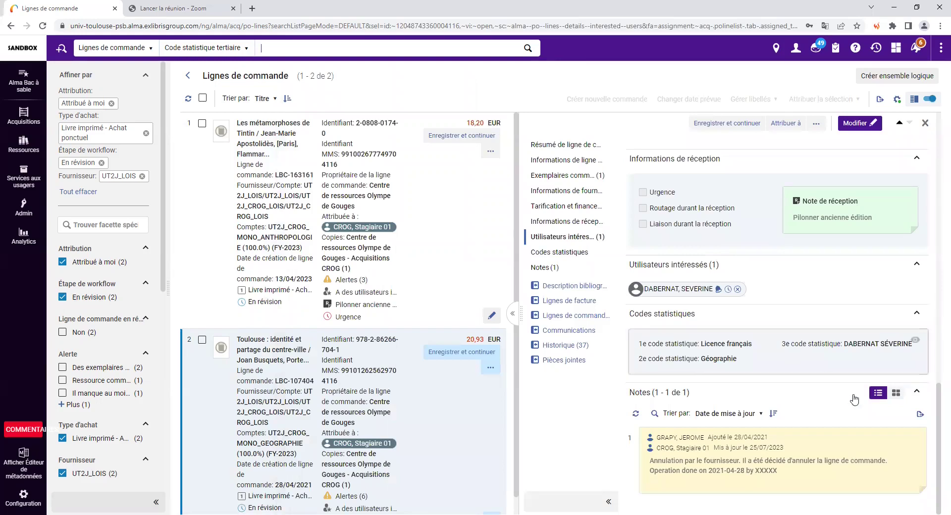
scroll(792, 248, "up", 15)
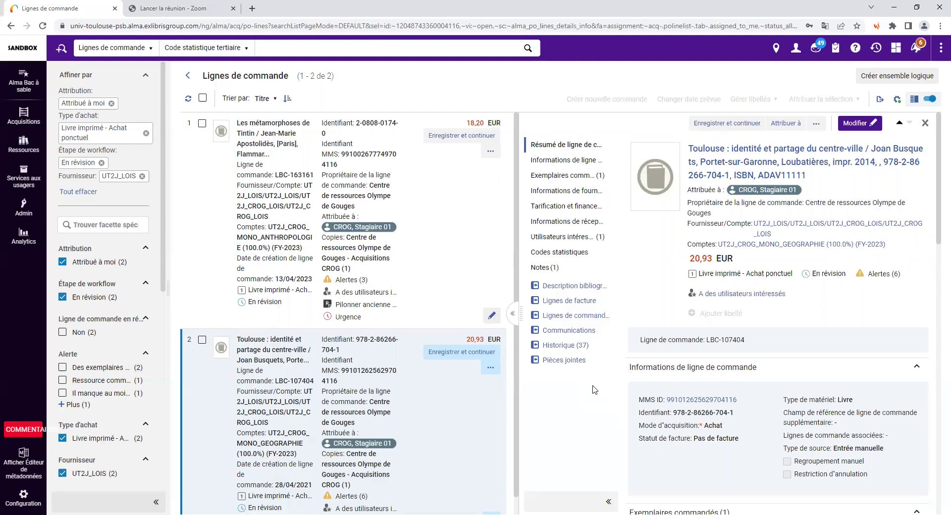
scroll(460, 441, "down", 1)
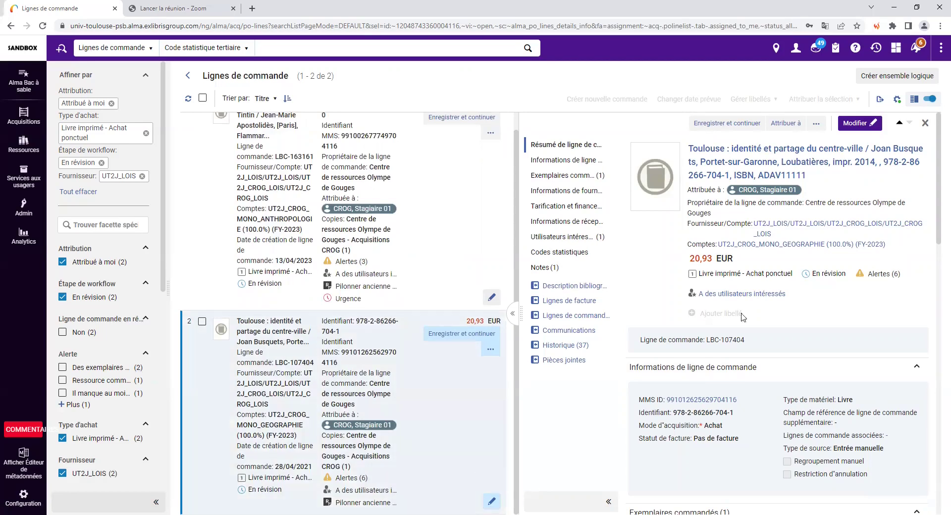
- Put the Toulouse order line in edit mode and scroll down to its supplier information
left_click(856, 127)
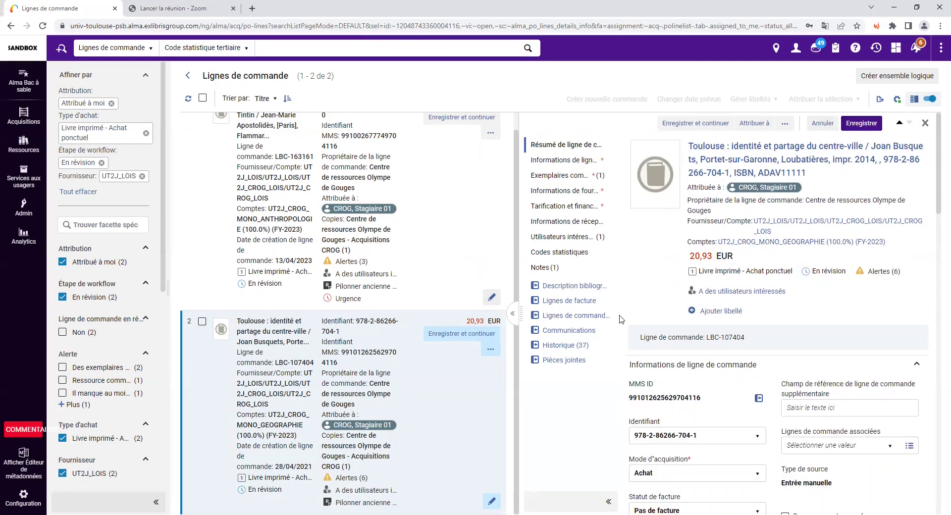
scroll(625, 350, "down", 4)
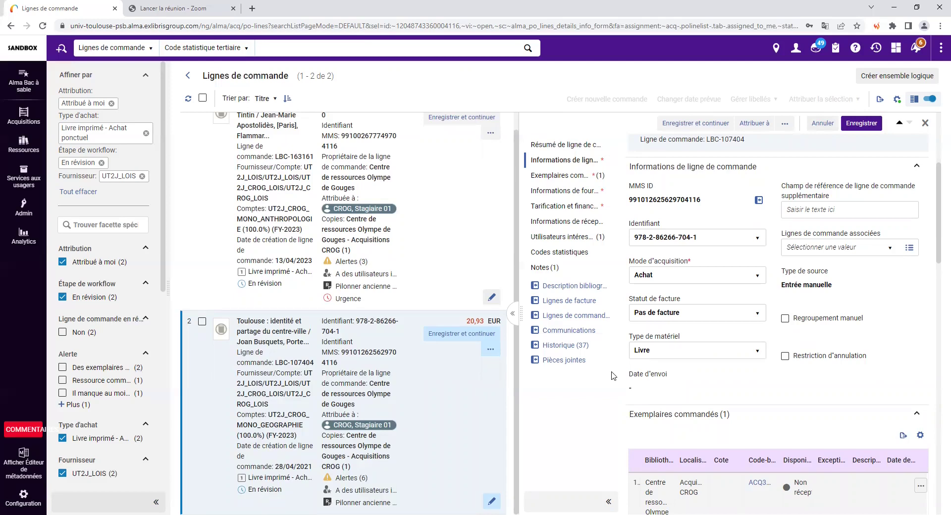
scroll(789, 378, "down", 3)
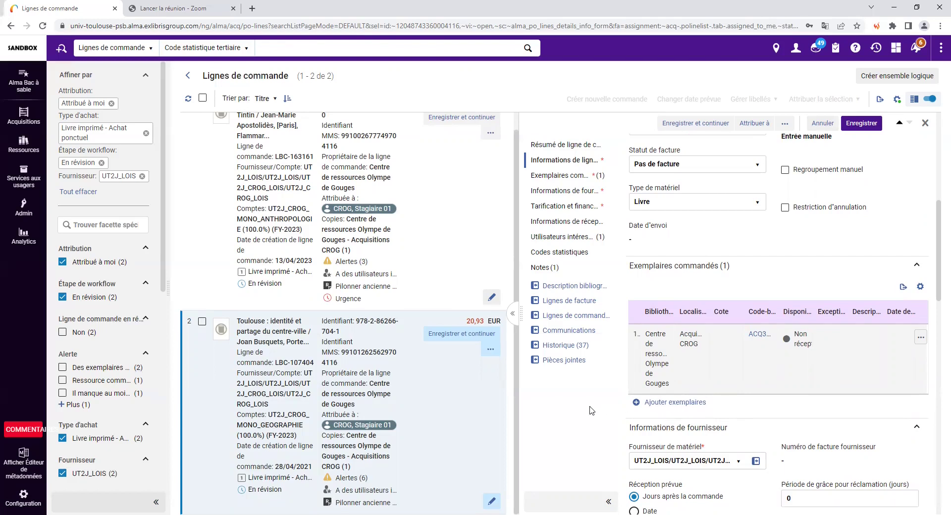
left_click_drag(937, 274, 921, 331)
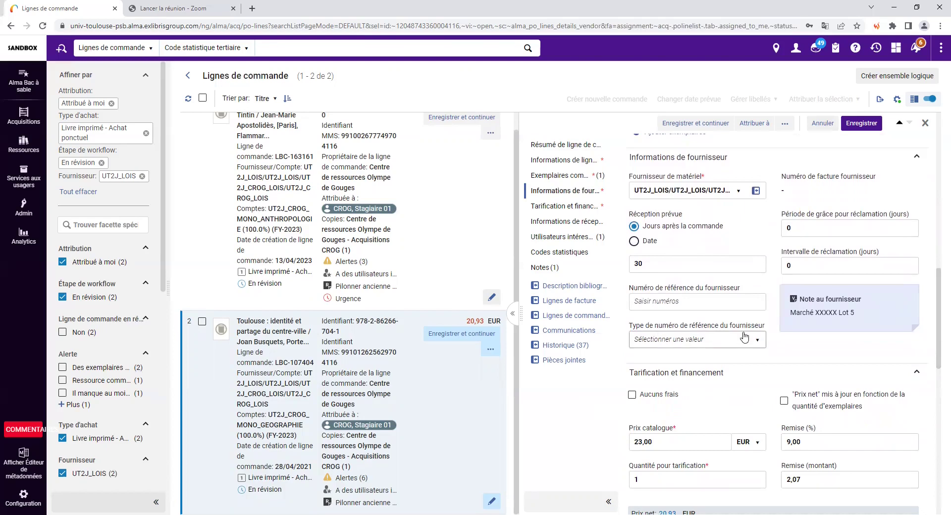
mouse_move(867, 292)
scroll(624, 381, "down", 2)
scroll(624, 380, "down", 1)
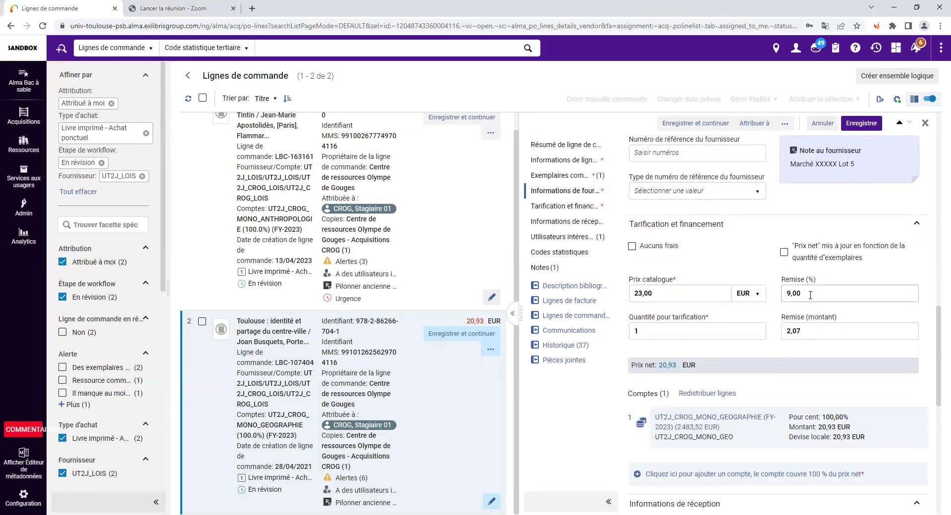
scroll(721, 391, "down", 2)
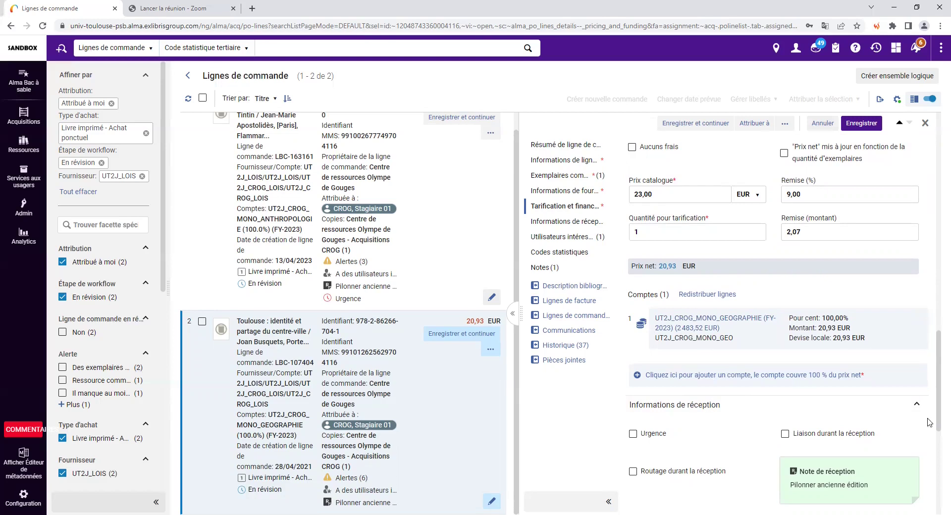
scroll(938, 365, "down", 5)
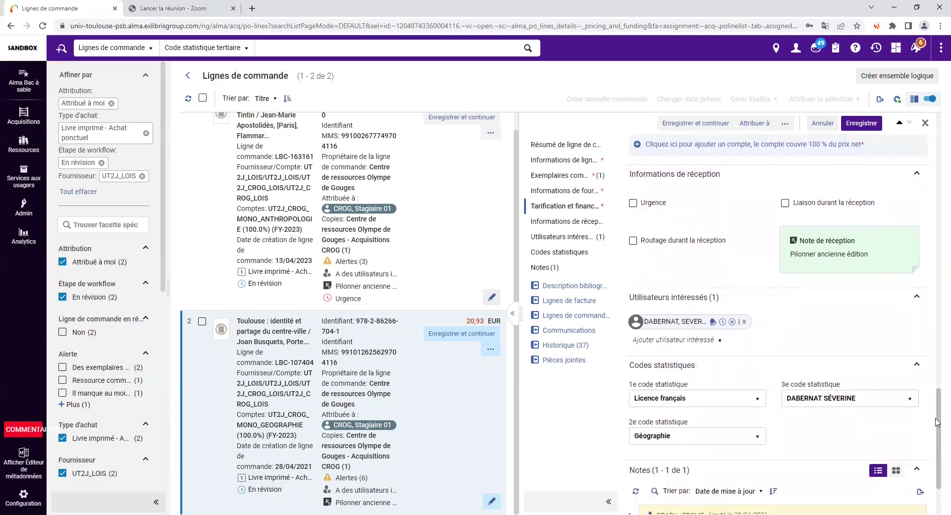
mouse_move(839, 275)
mouse_move(799, 266)
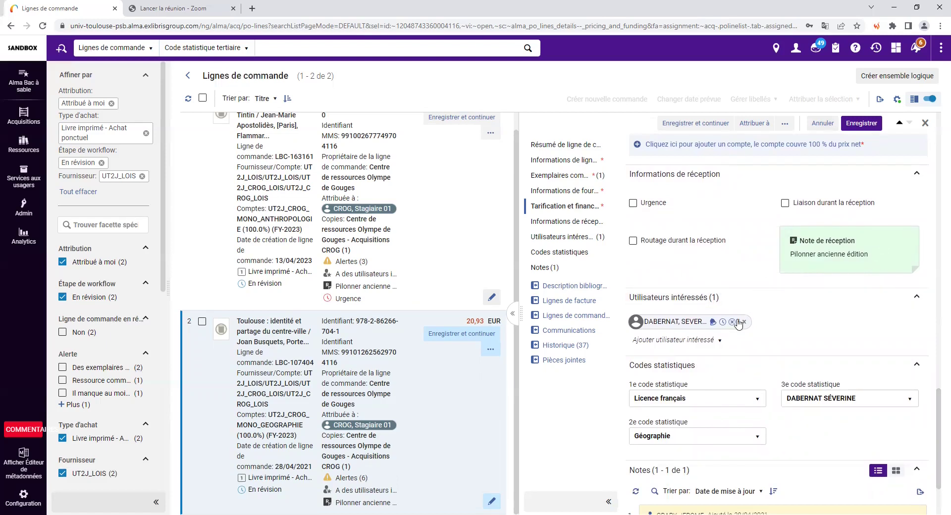
scroll(722, 337, "down", 2)
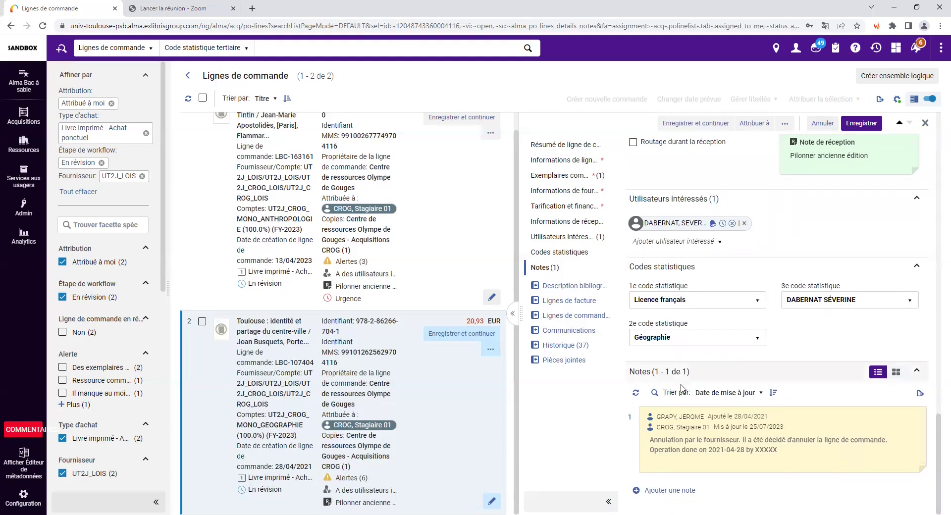
scroll(872, 377, "up", 3)
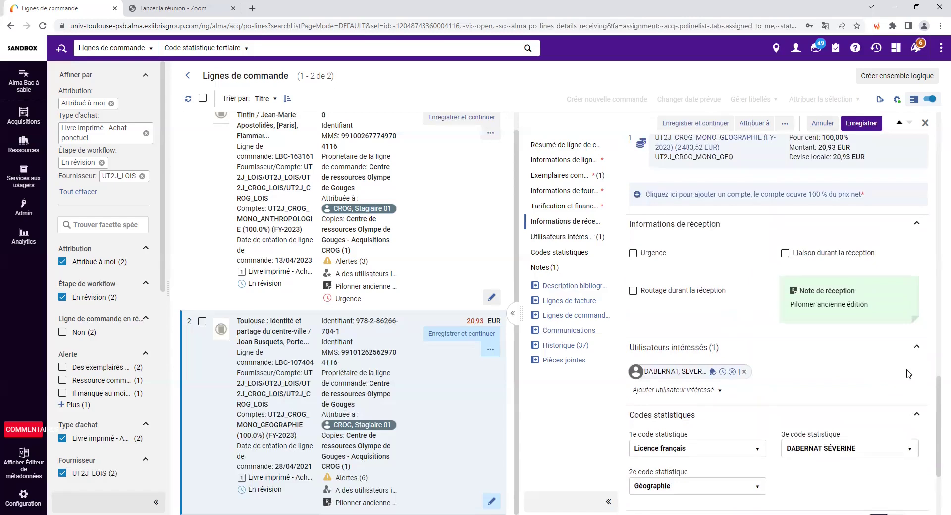
left_click_drag(938, 424, 938, 100)
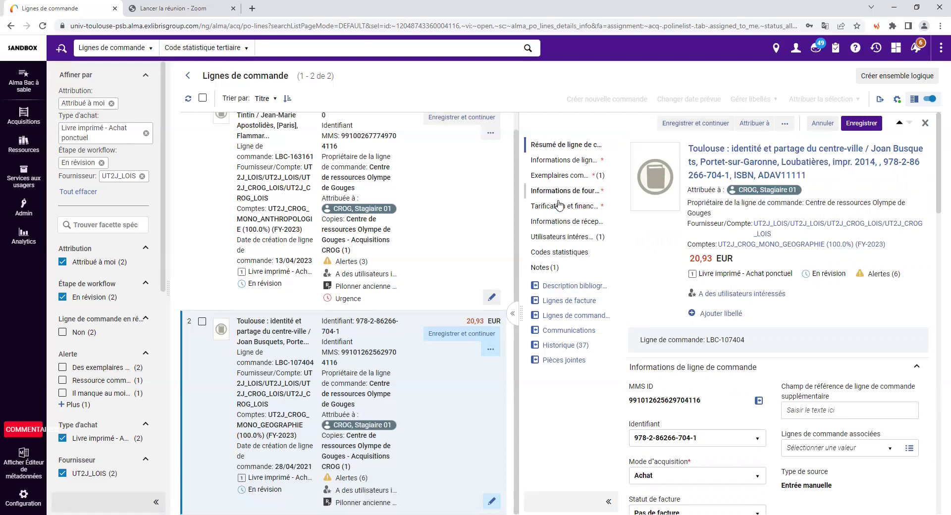
- Show the details of order line LBC-163161, 'Les métamorphoses de Tintin'
scroll(512, 213, "up", 1)
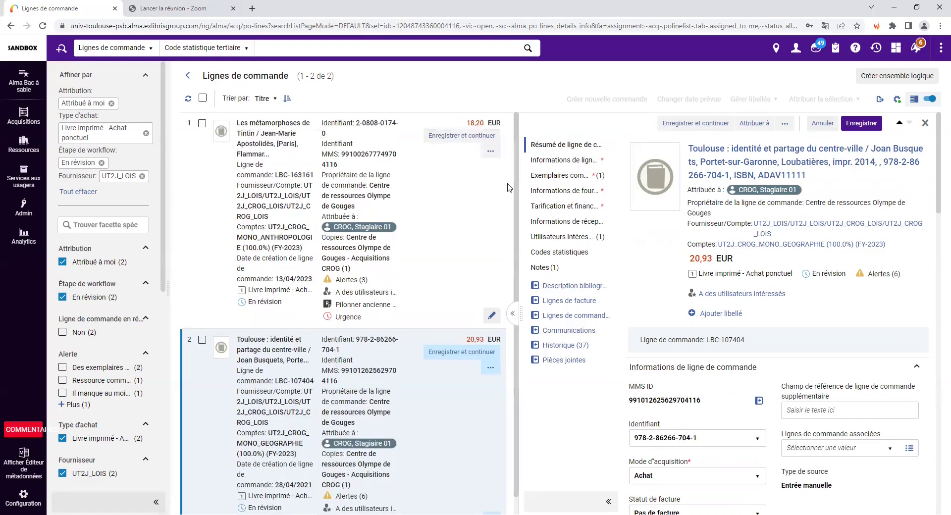
left_click(442, 214)
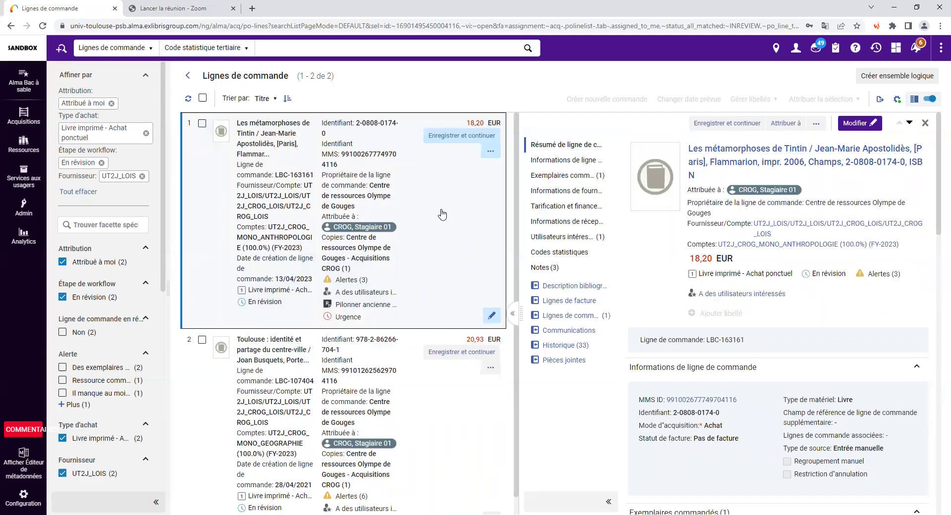
left_click_drag(203, 76, 343, 85)
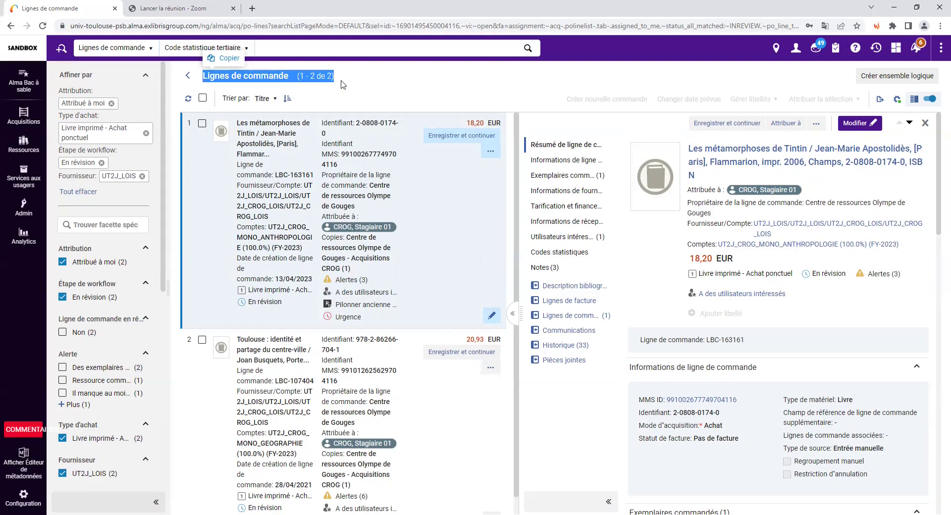
left_click(465, 230)
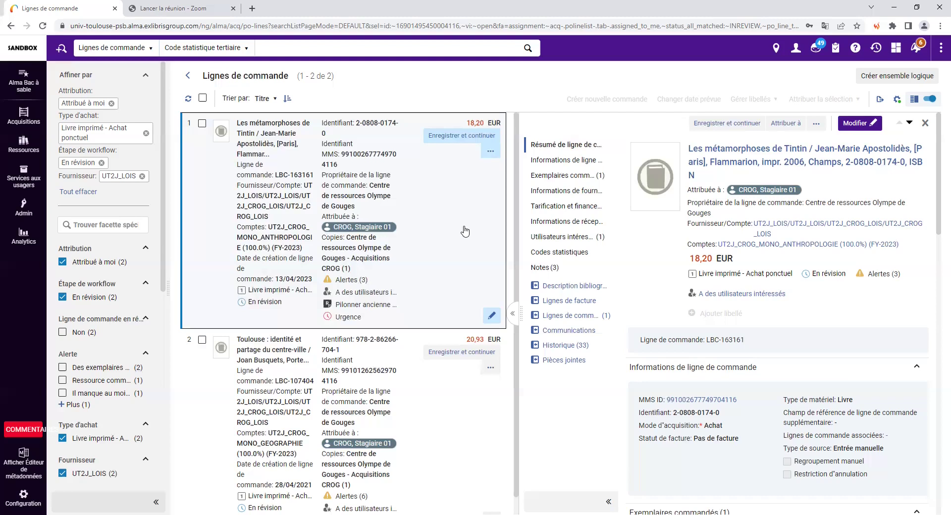
- Edit the Tintin order line and tick Regroupement manuel in its order-line information
left_click(861, 126)
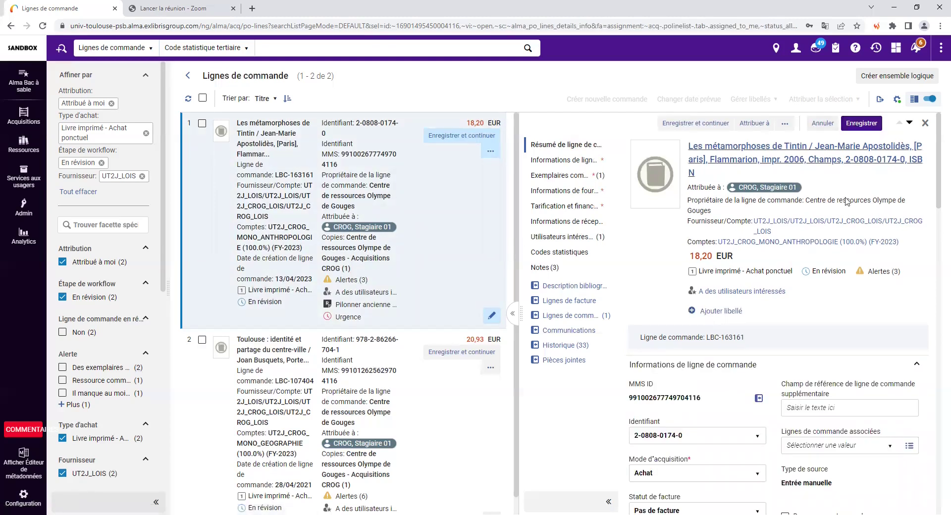
scroll(842, 317, "down", 4)
left_click(785, 320)
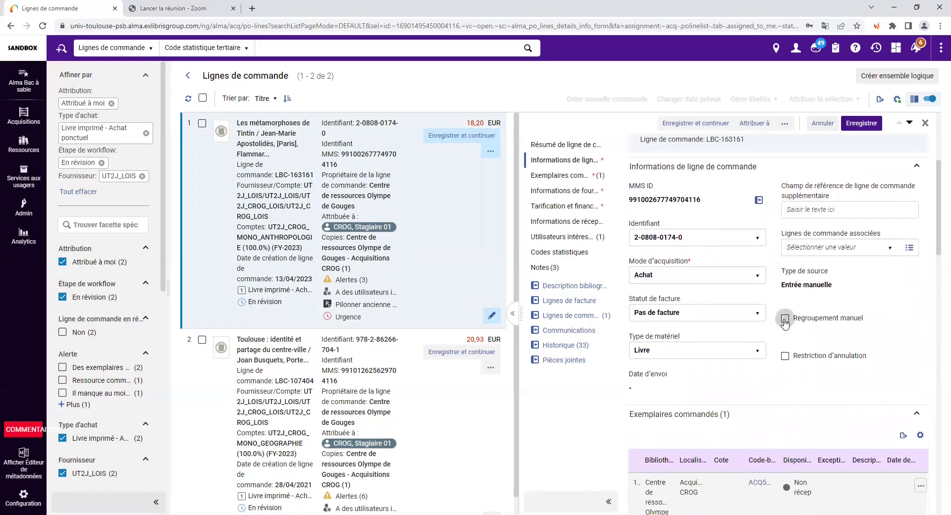
scroll(644, 389, "down", 7)
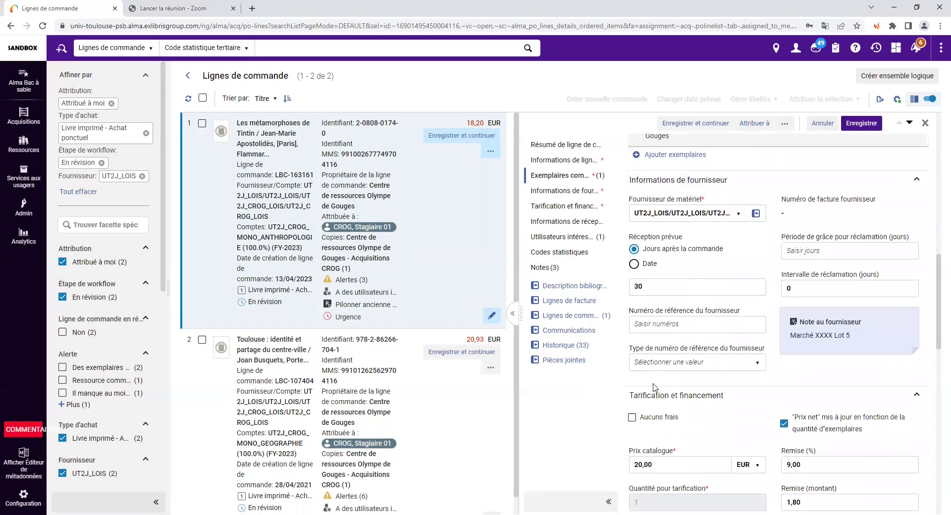
scroll(653, 386, "down", 4)
scroll(693, 367, "up", 15)
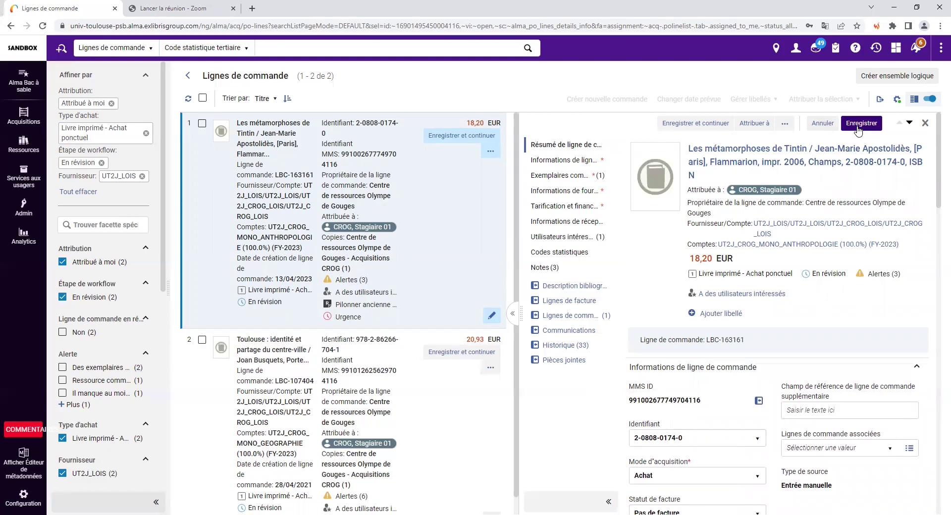
- Save the Tintin line, confirming despite the warnings, and dismiss the success notification
left_click(696, 125)
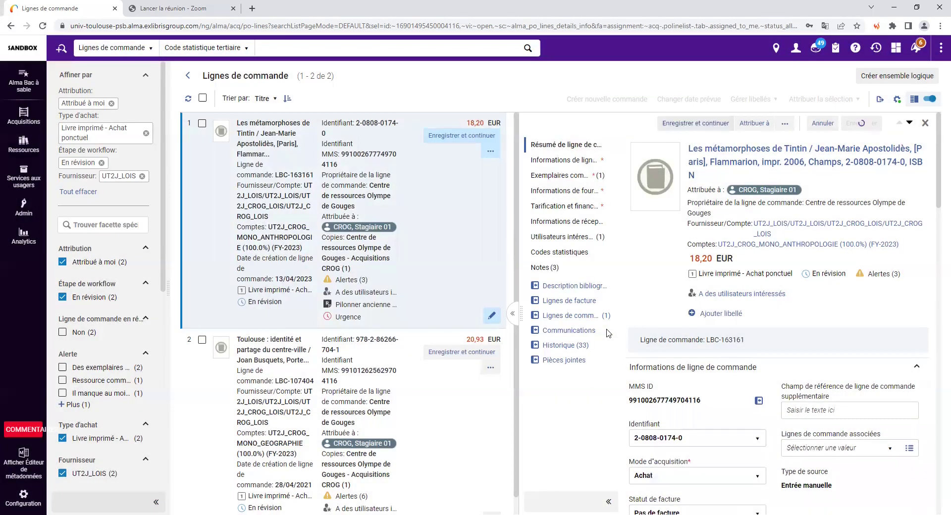
left_click(609, 327)
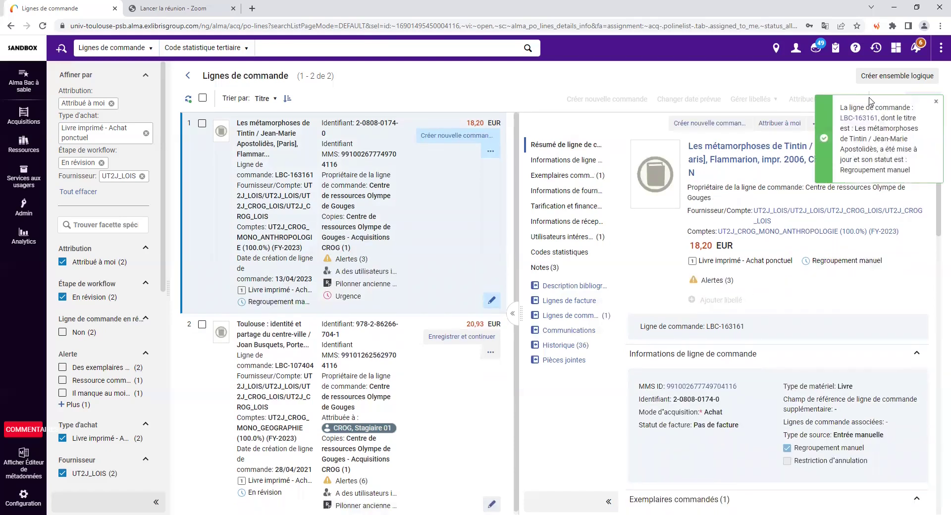
left_click_drag(841, 172, 913, 172)
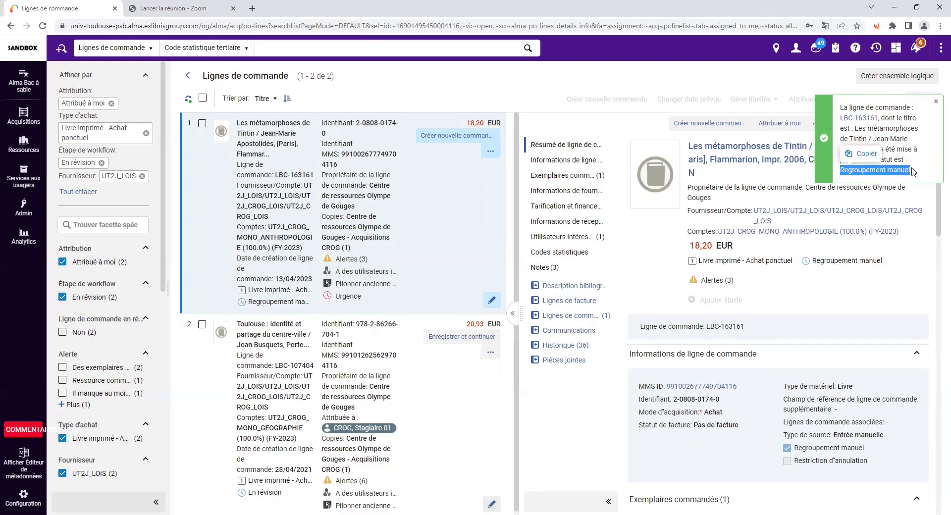
left_click_drag(812, 263, 897, 266)
left_click(899, 260)
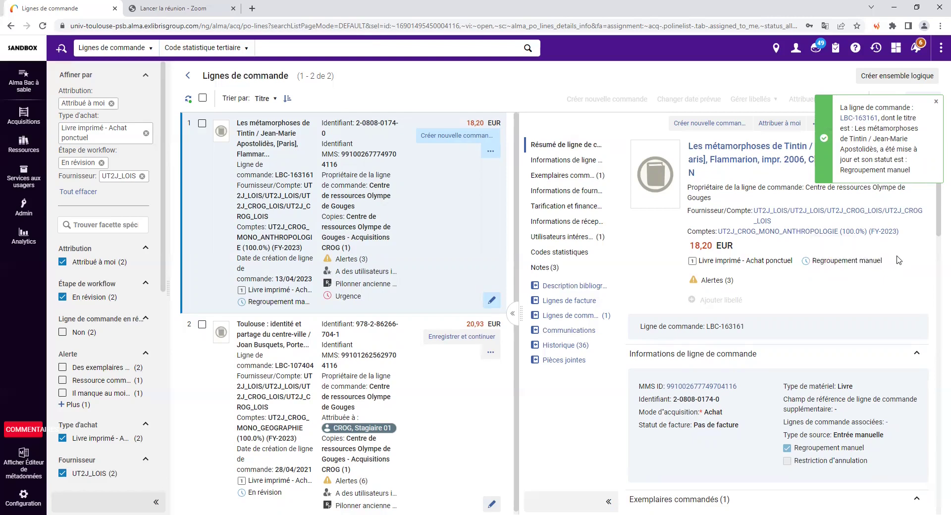
left_click(935, 101)
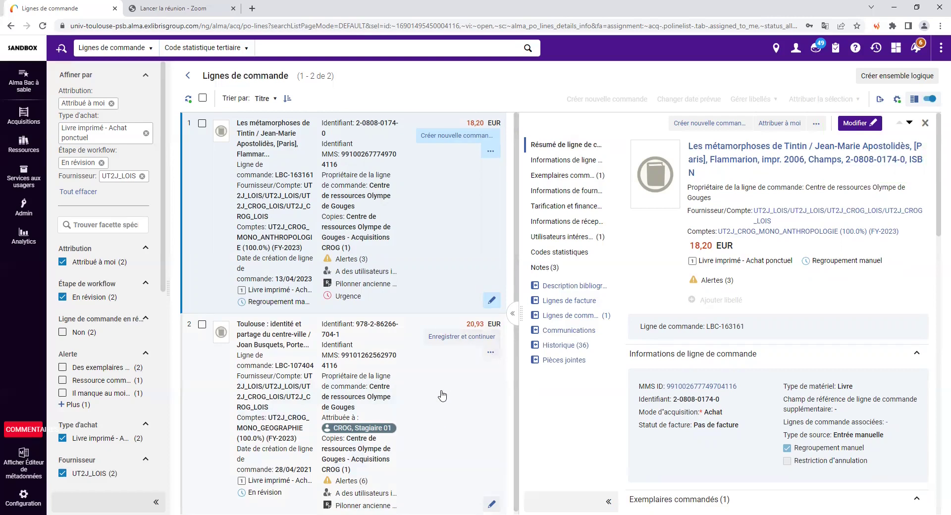
- Move to Toulouse line LBC-107404 and tick Regroupement manuel in edit mode
left_click(909, 125)
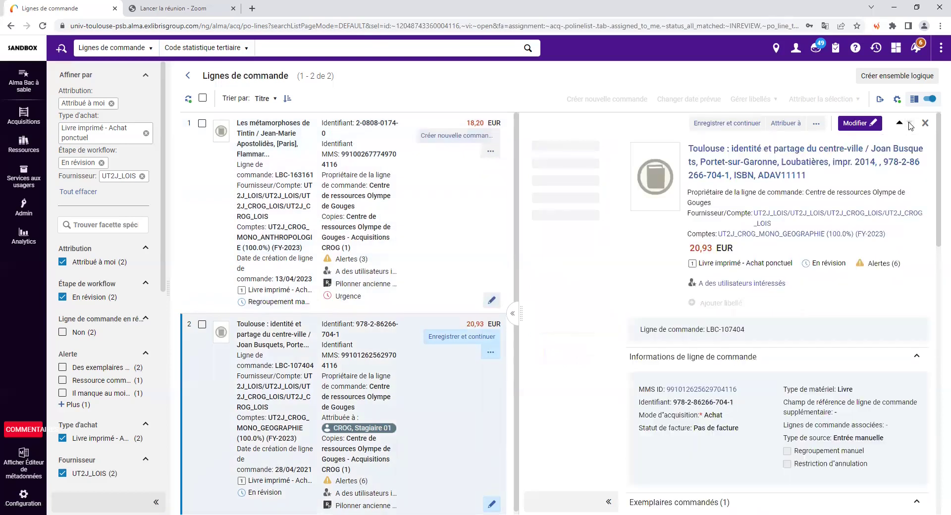
left_click(854, 123)
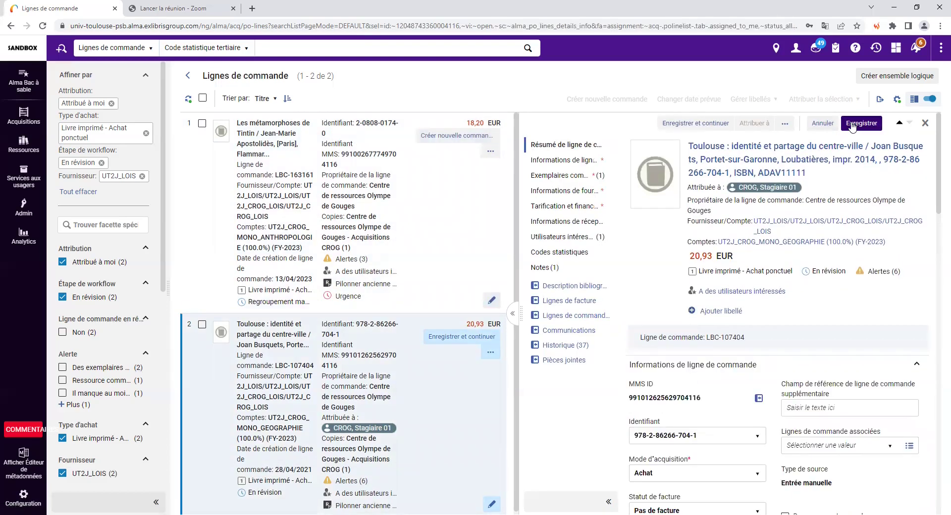
scroll(636, 377, "down", 3)
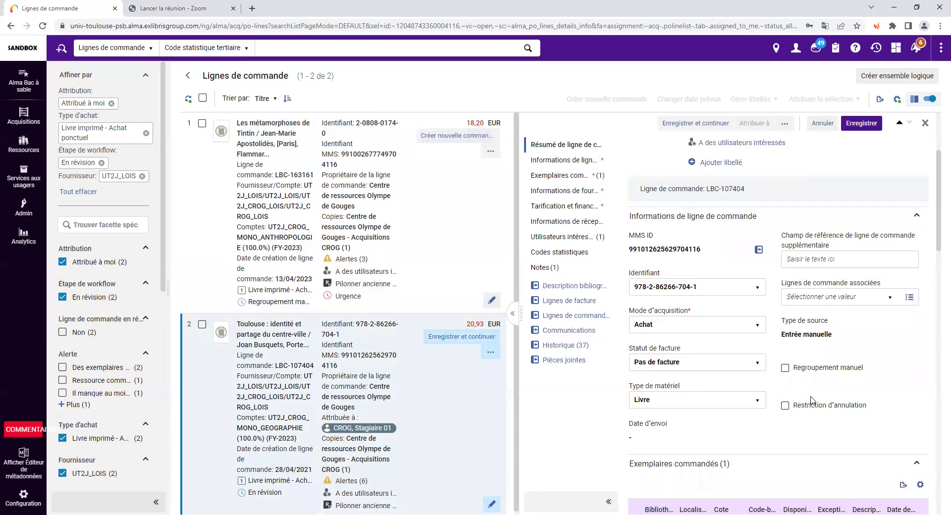
left_click(785, 367)
scroll(826, 441, "down", 7)
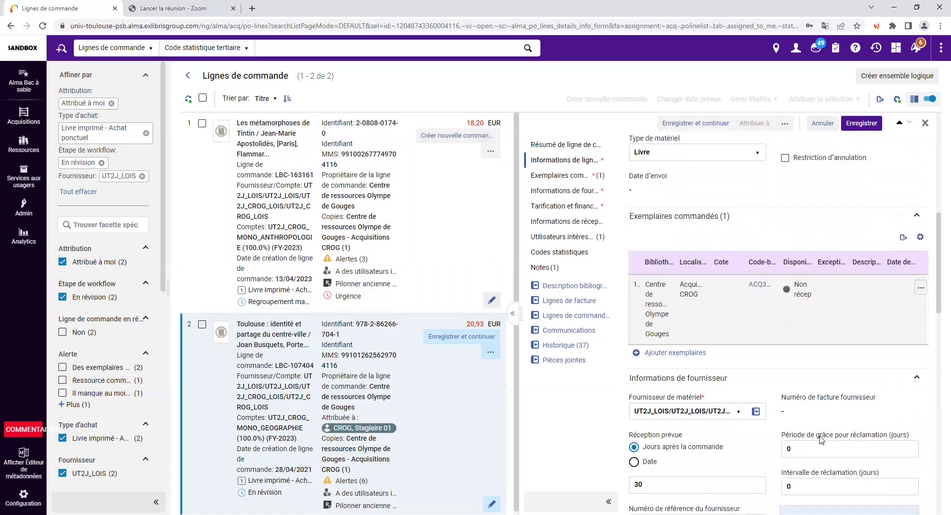
scroll(813, 439, "up", 10)
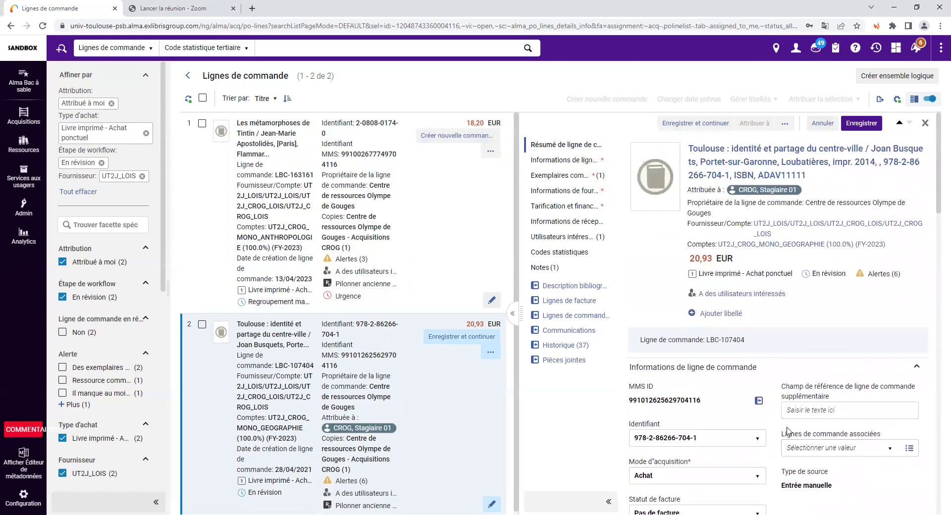
- Save the Toulouse line, confirming despite inventory warnings, then dismiss the success notification
left_click(704, 125)
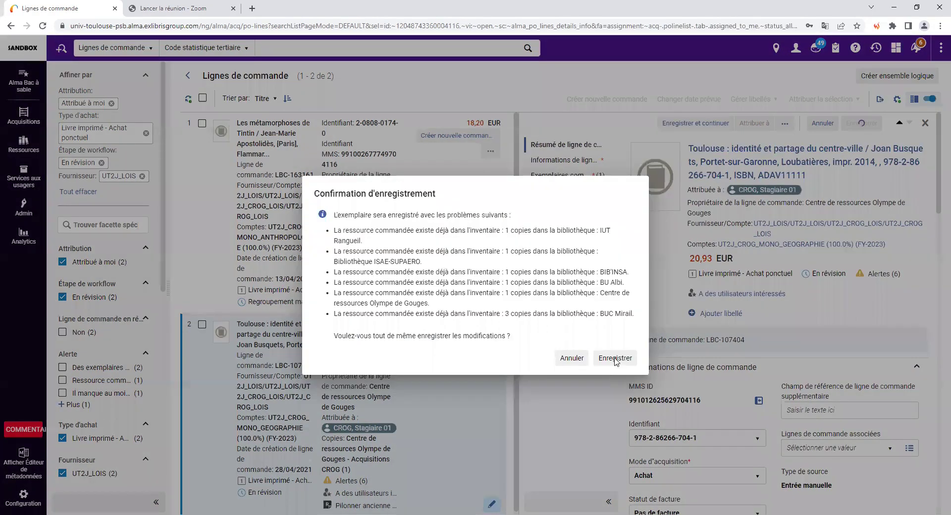
left_click(614, 360)
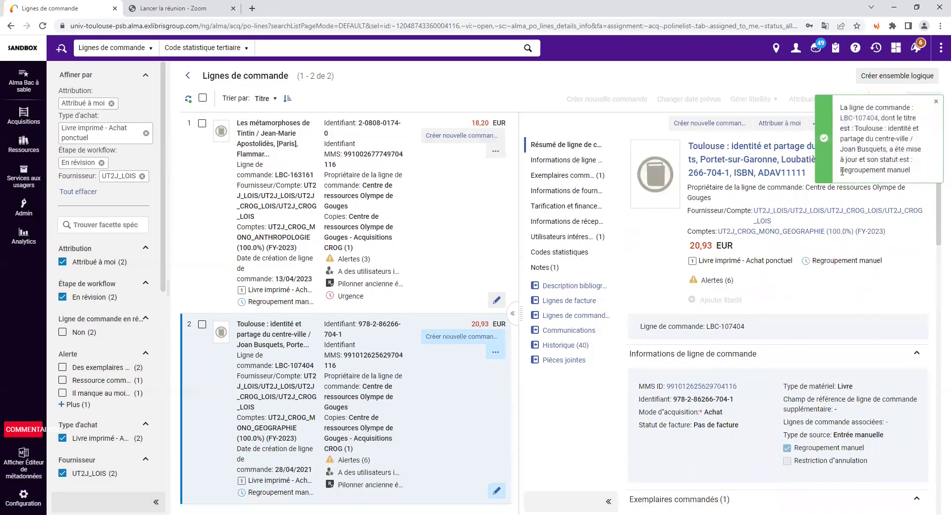
left_click_drag(841, 170, 910, 170)
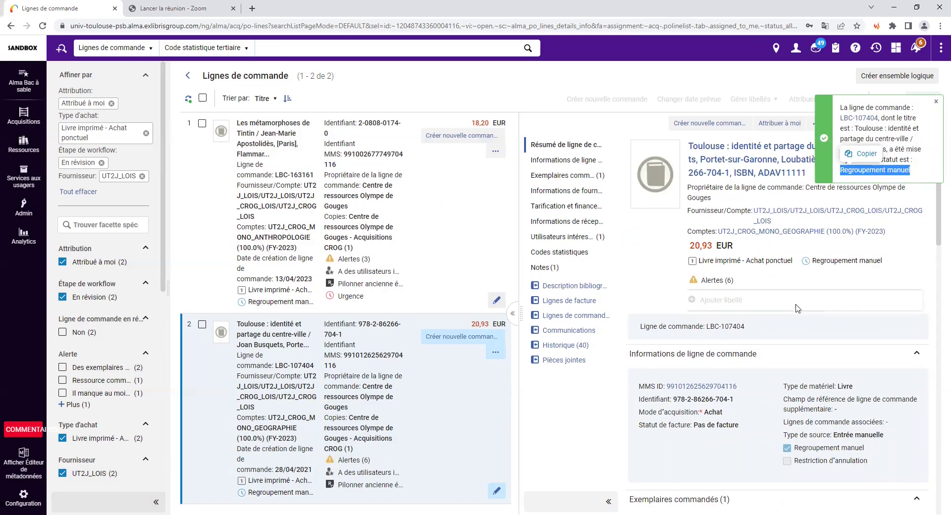
left_click_drag(812, 261, 886, 261)
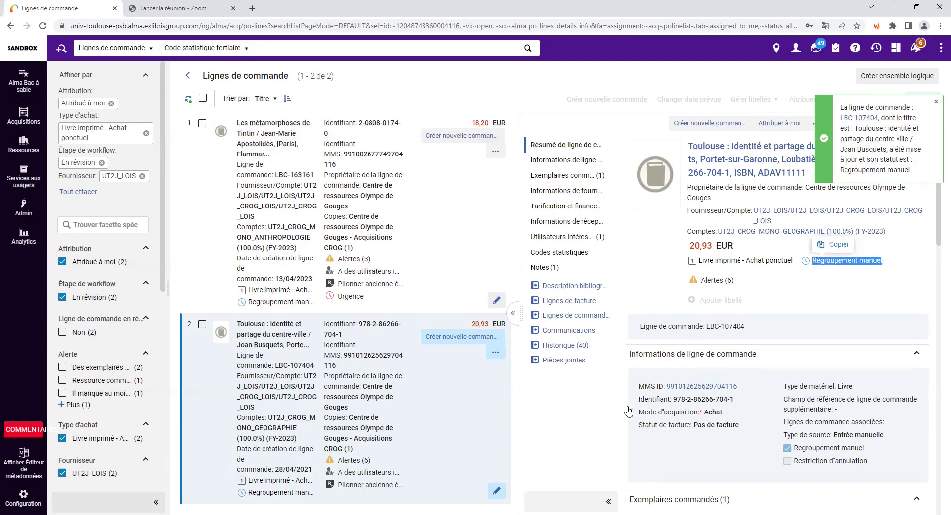
left_click(598, 419)
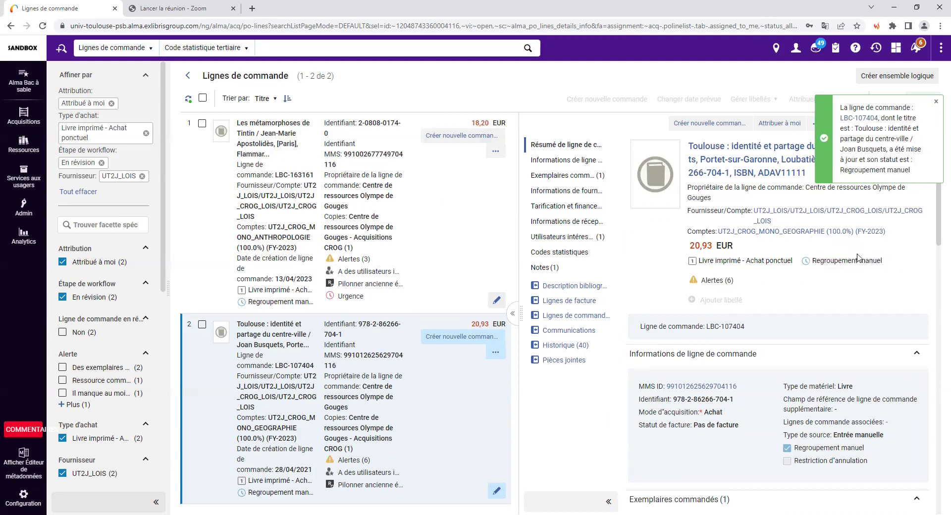
left_click(935, 102)
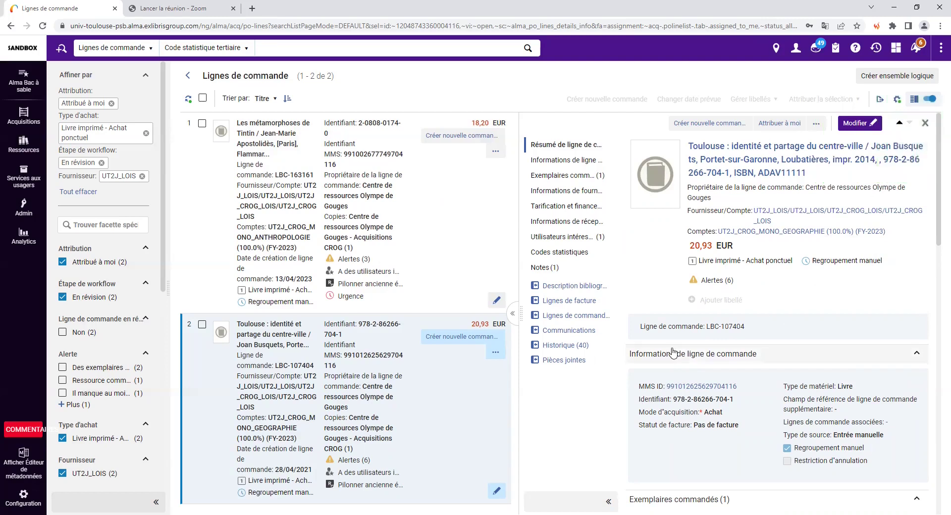
- Create a new purchase order from both order lines and renumber it SICD/2023/SDT/100
left_click(203, 101)
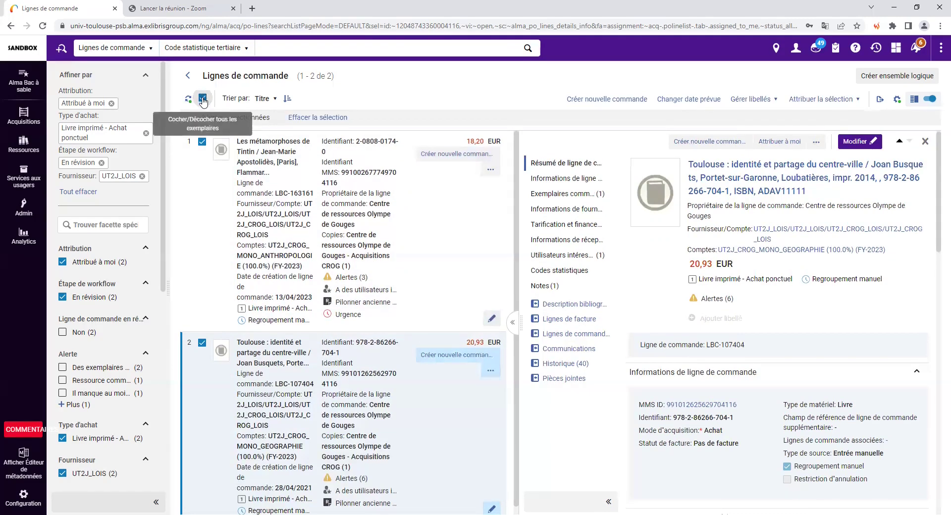
left_click(603, 102)
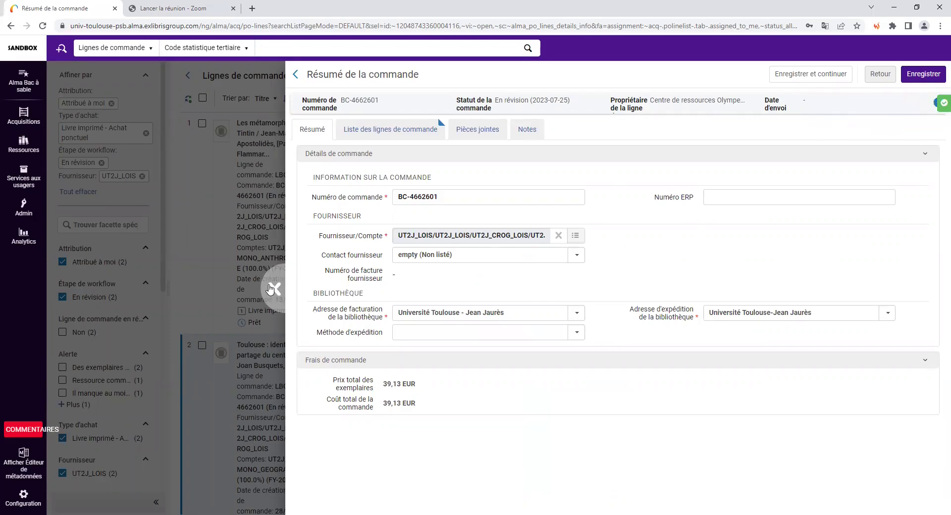
triple_click(442, 197)
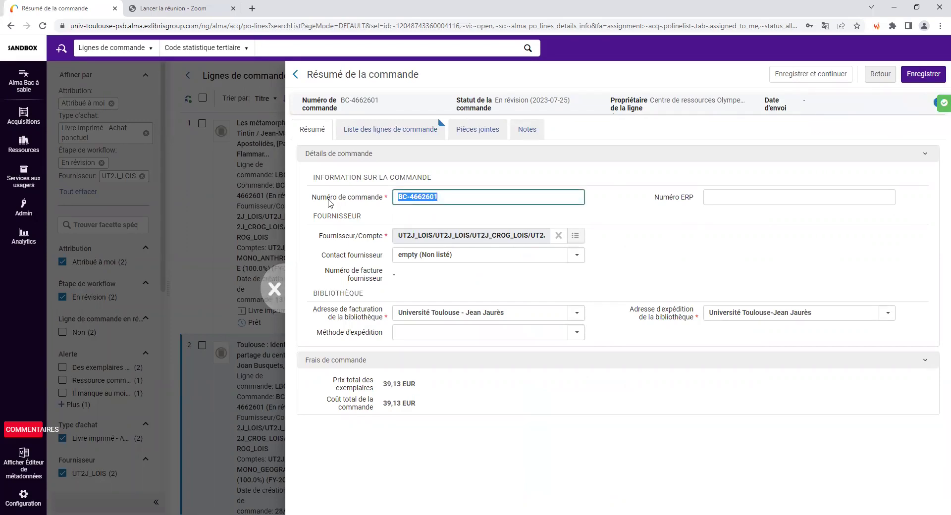
type("SICD")
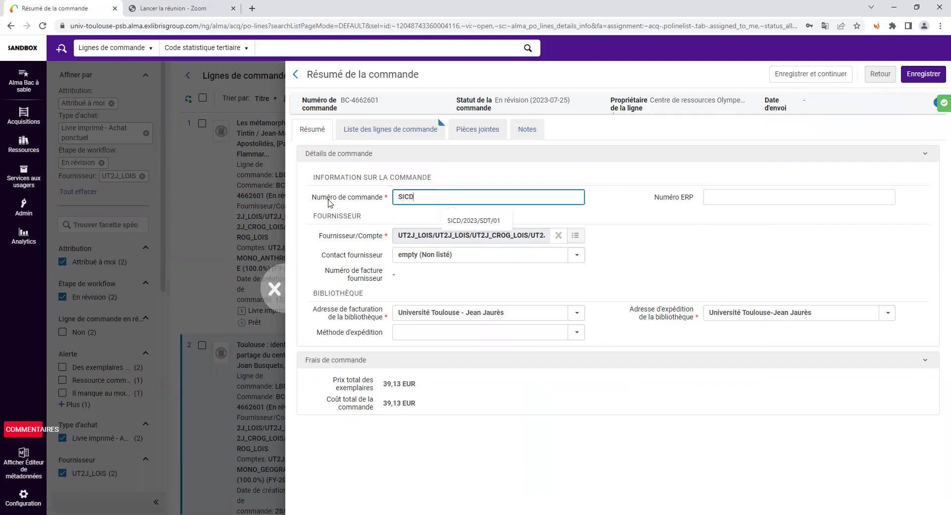
type("/2023/SDT/100")
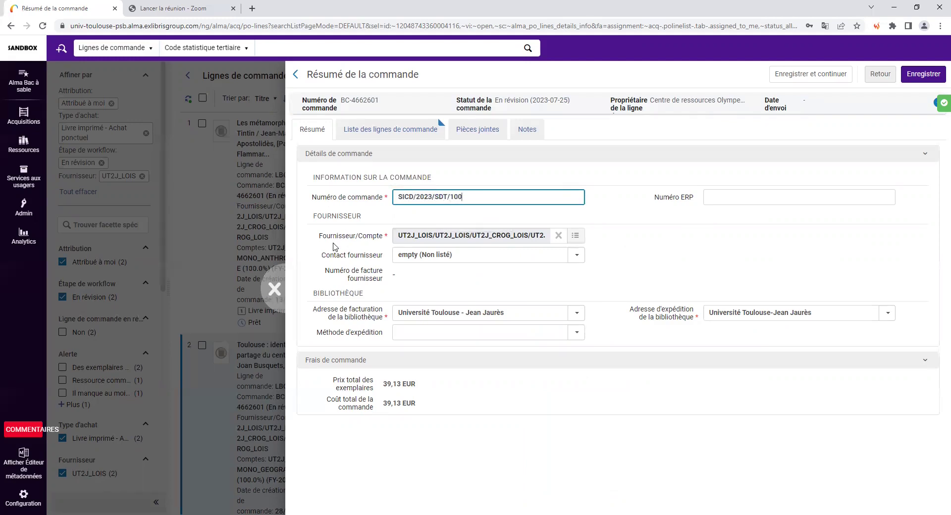
- Save purchase order SICD/2023/SDT/100 containing both order lines
left_click(915, 77)
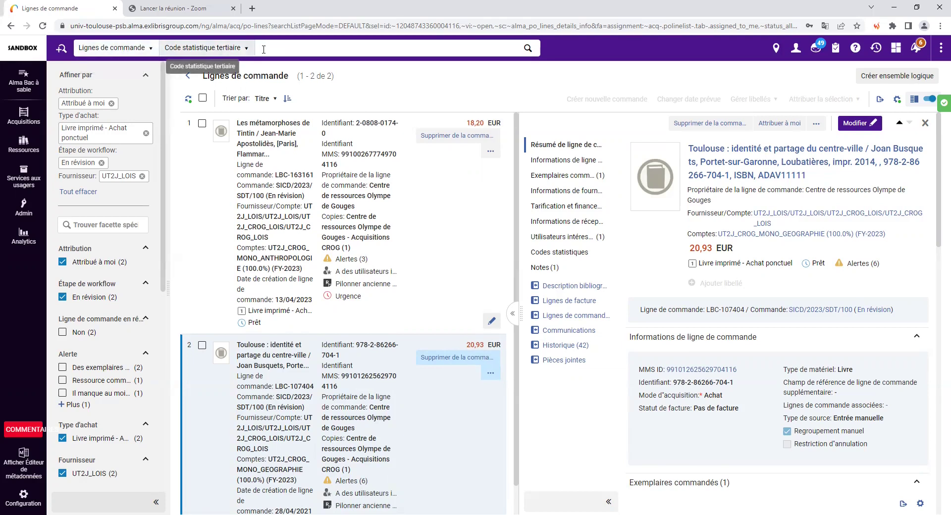
- Search order lines by the user's tertiary statistical code, correcting a mistyped entry
left_click(283, 49)
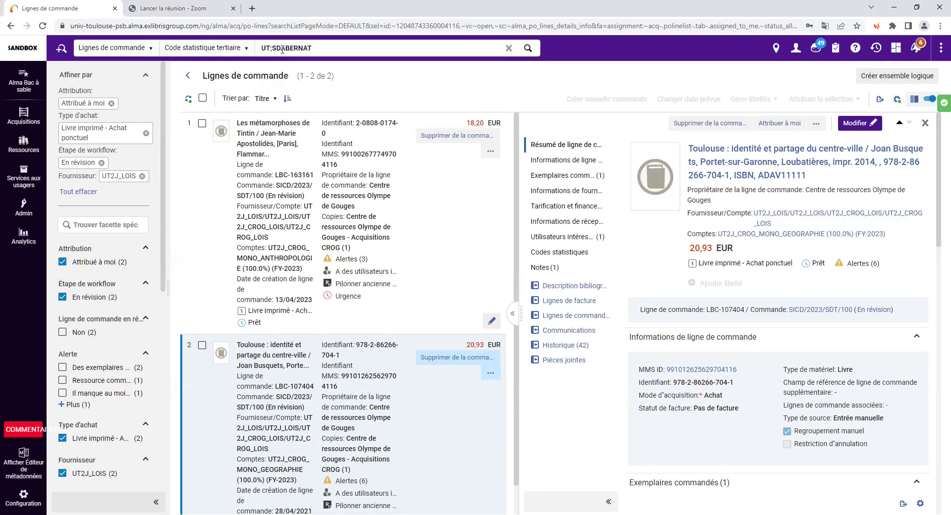
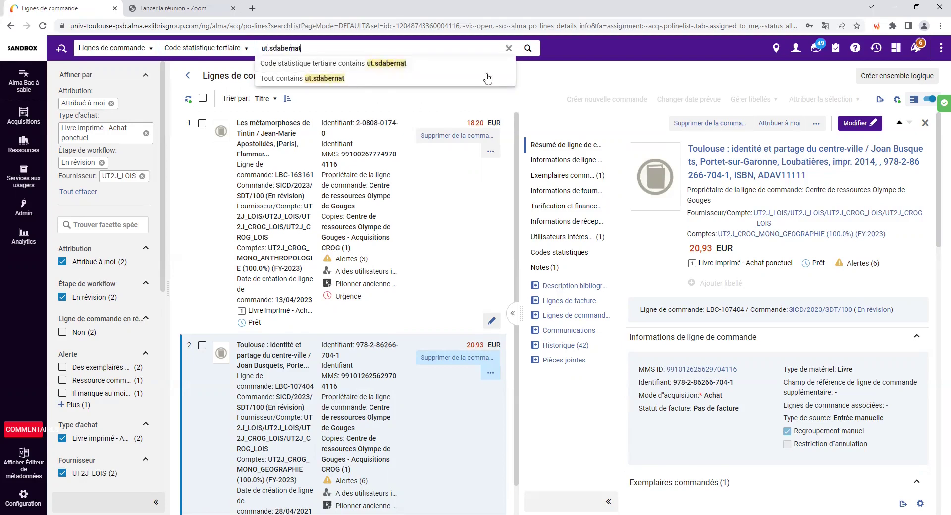
left_click(528, 52)
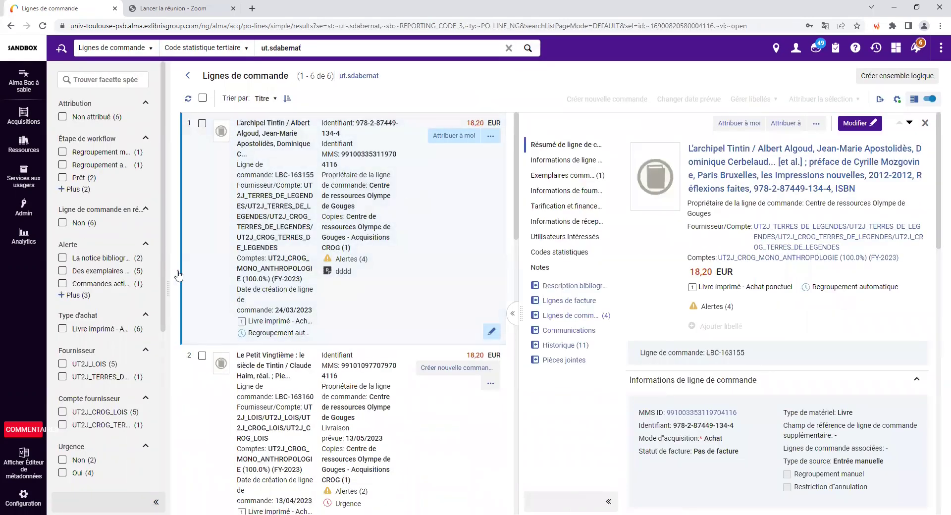
- Filter the results to the Regroupement manuel workflow step
left_click(73, 189)
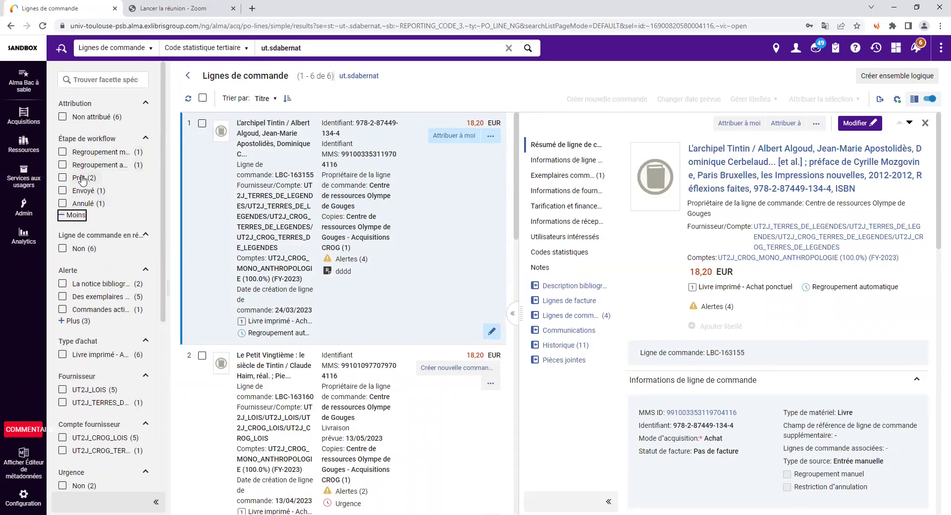
left_click(62, 152)
left_click(98, 501)
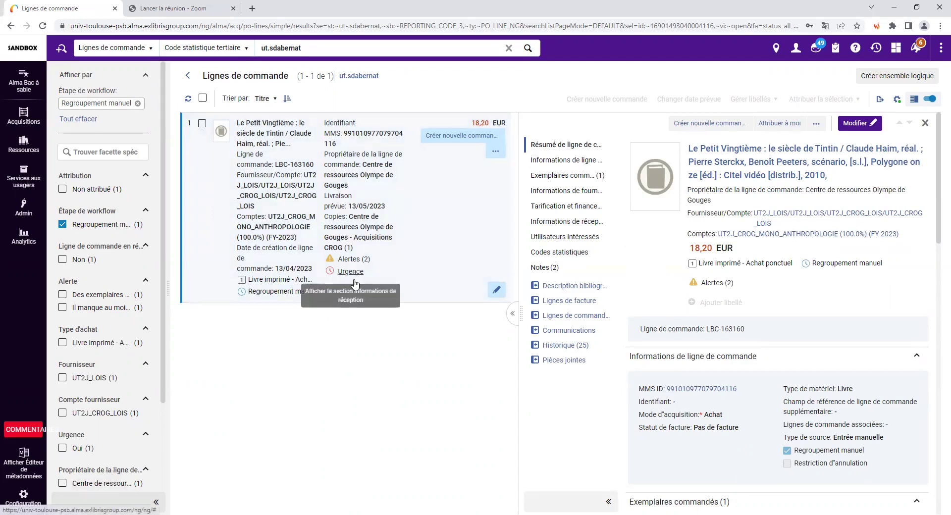
- In advanced search, add a rule limiting Statut to En révision
left_click(60, 50)
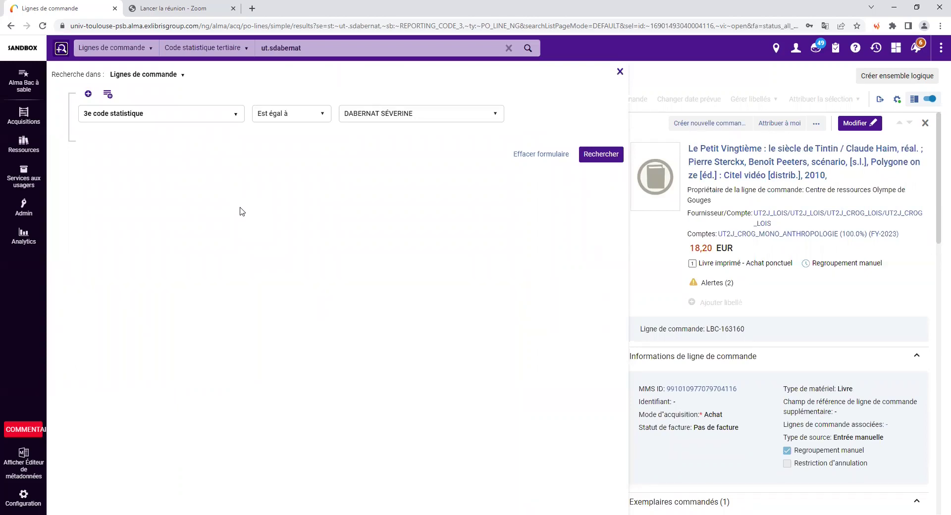
left_click(88, 95)
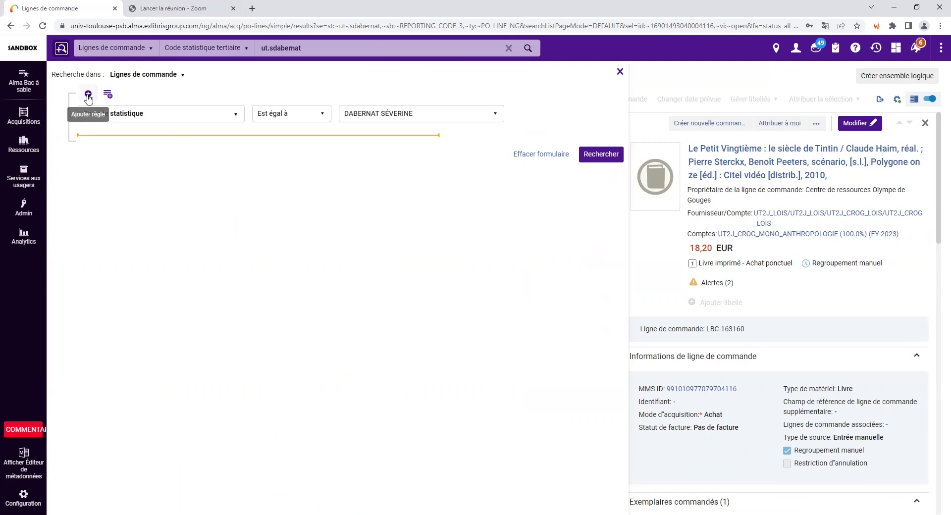
left_click(143, 136)
type("statut")
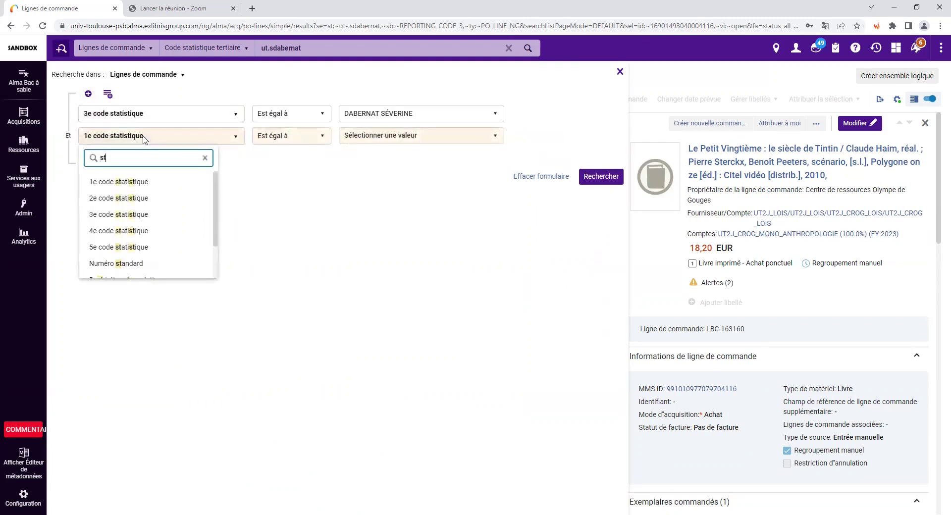
left_click(155, 179)
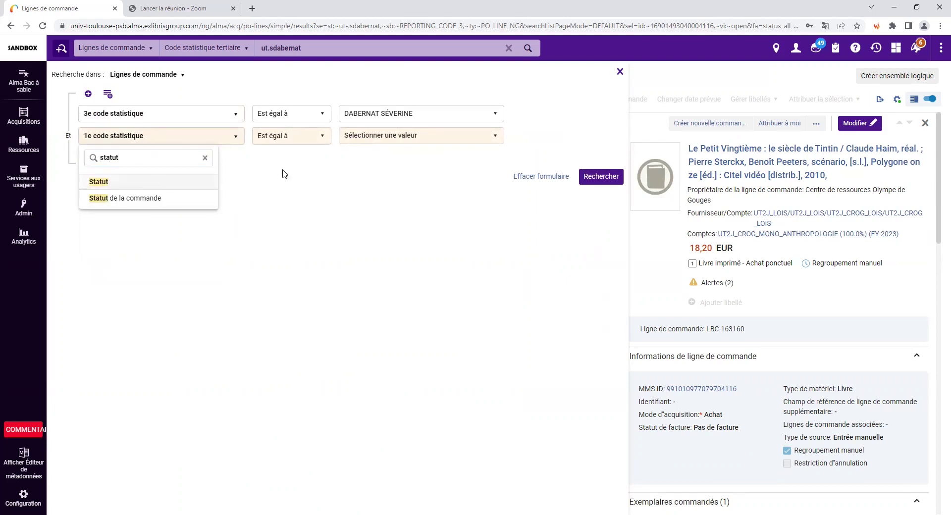
left_click(364, 141)
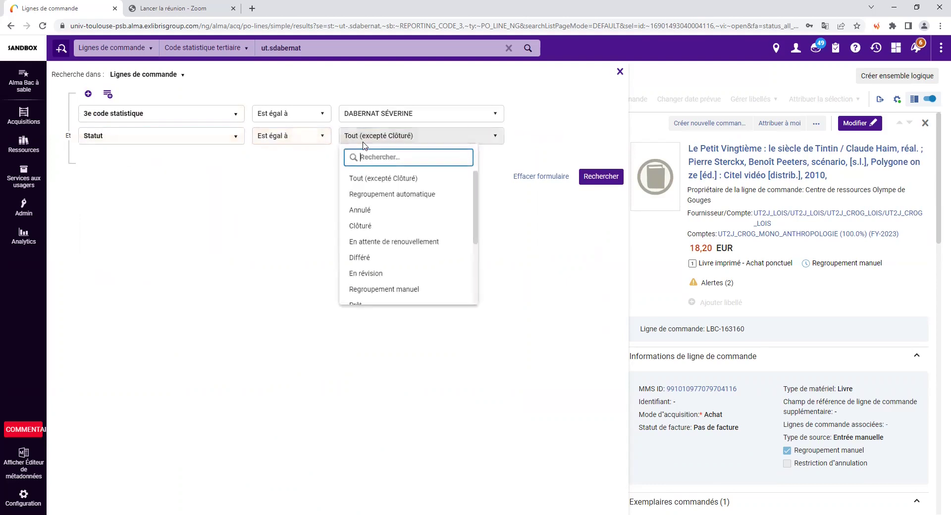
left_click(391, 273)
- Add a rule Type de ligne de commande = Livre imprimé - Achat ponctuel and run the search
left_click(519, 135)
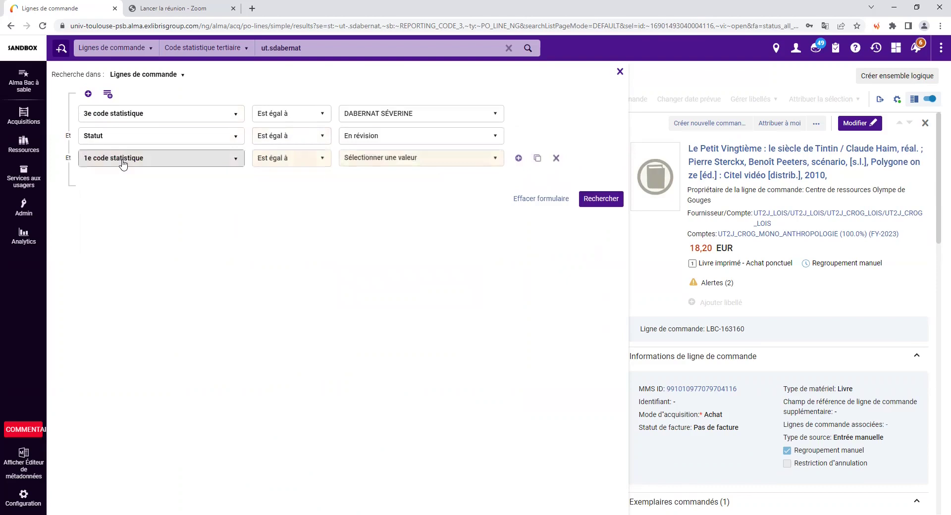
left_click(123, 159)
type("type")
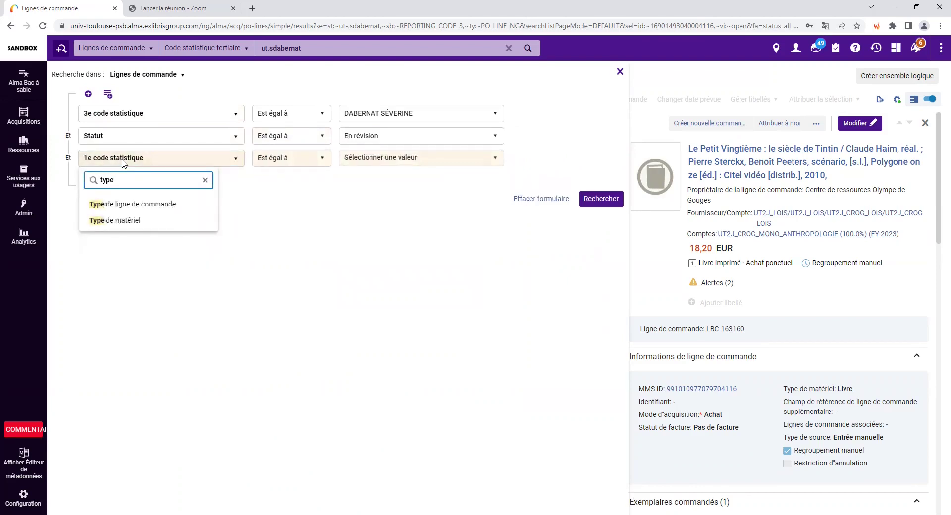
left_click(148, 205)
left_click(411, 159)
type("livre imp")
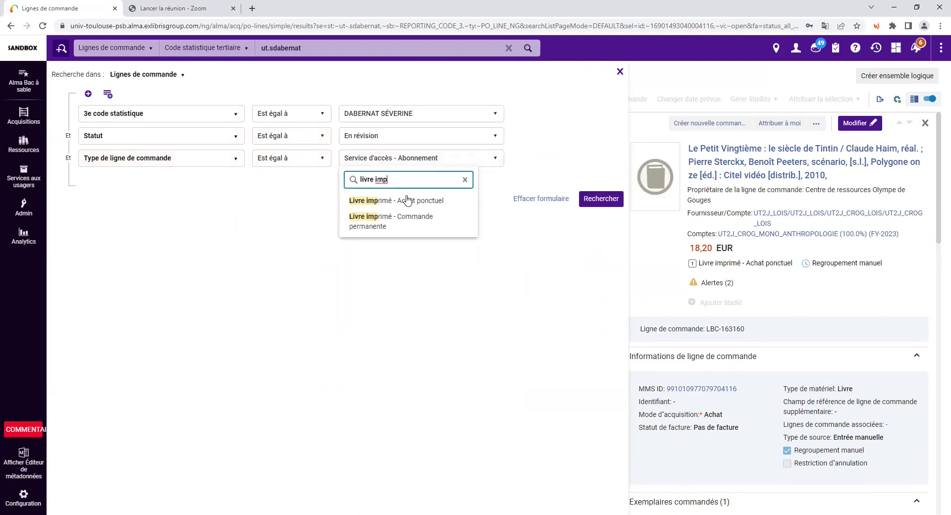
left_click(404, 201)
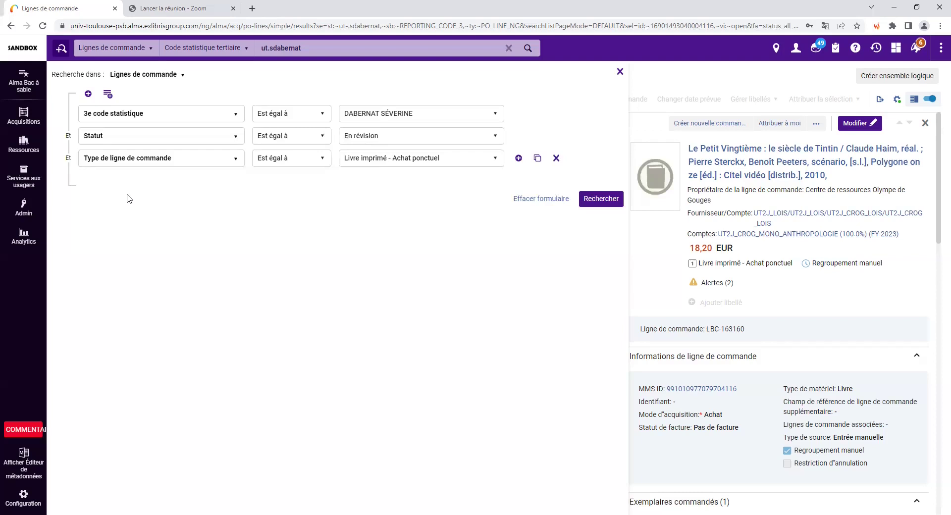
left_click(601, 200)
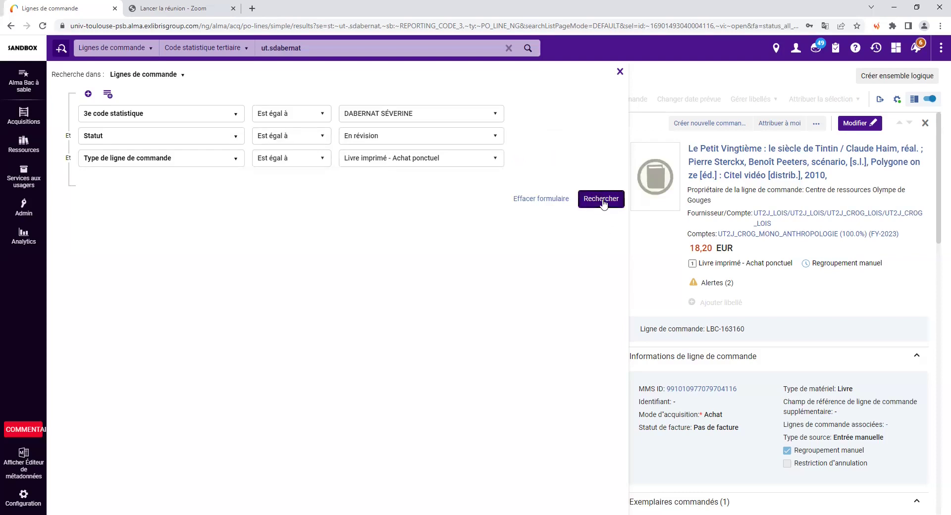